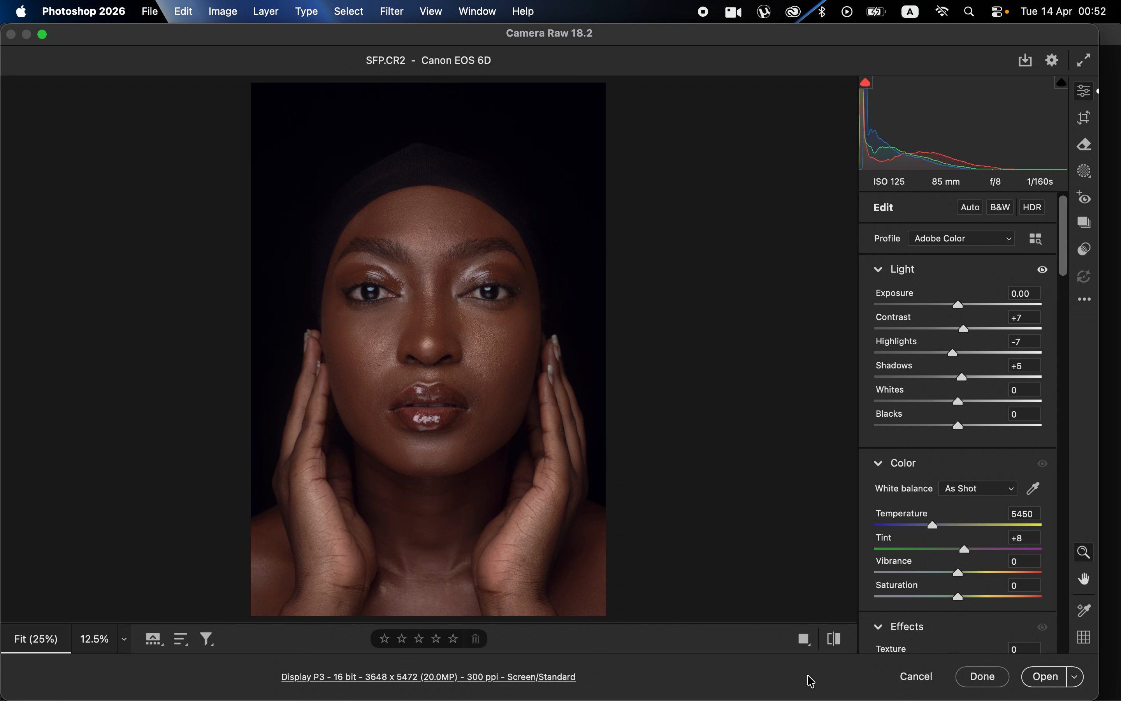
Compare the portrait's before and after versions side by side and stacked, and return to the single-image view
{"action": "left_click", "coordinate": [837, 640]}
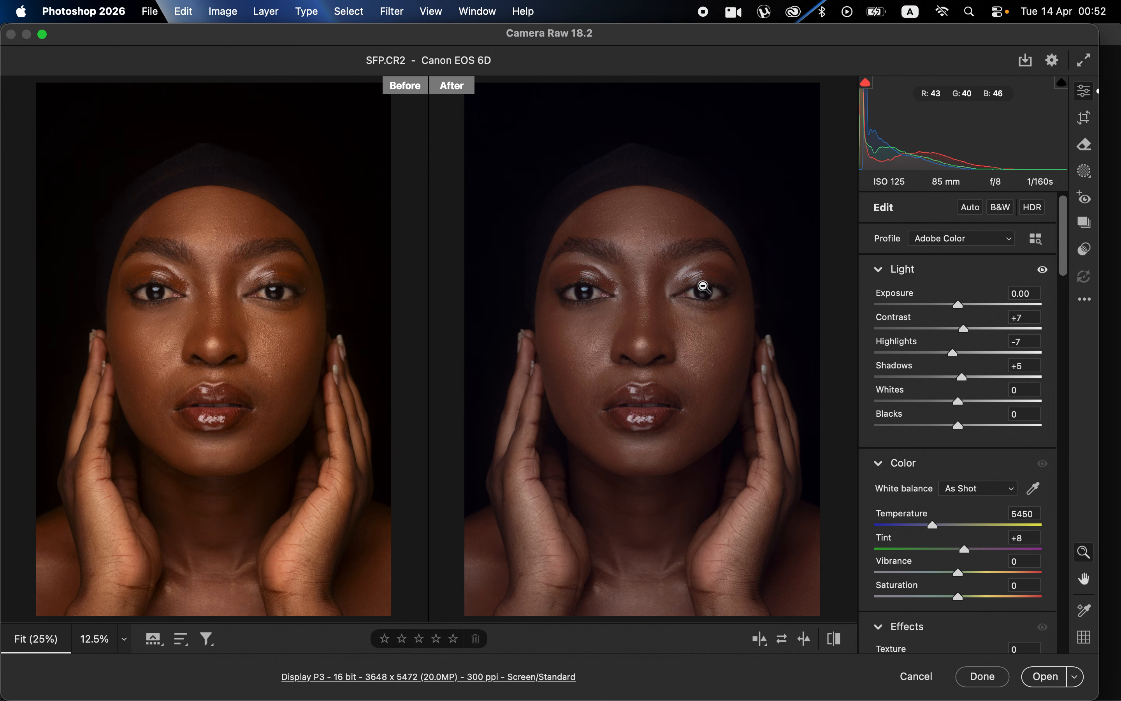
{"action": "key", "text": "q"}
{"action": "key", "text": "q"}
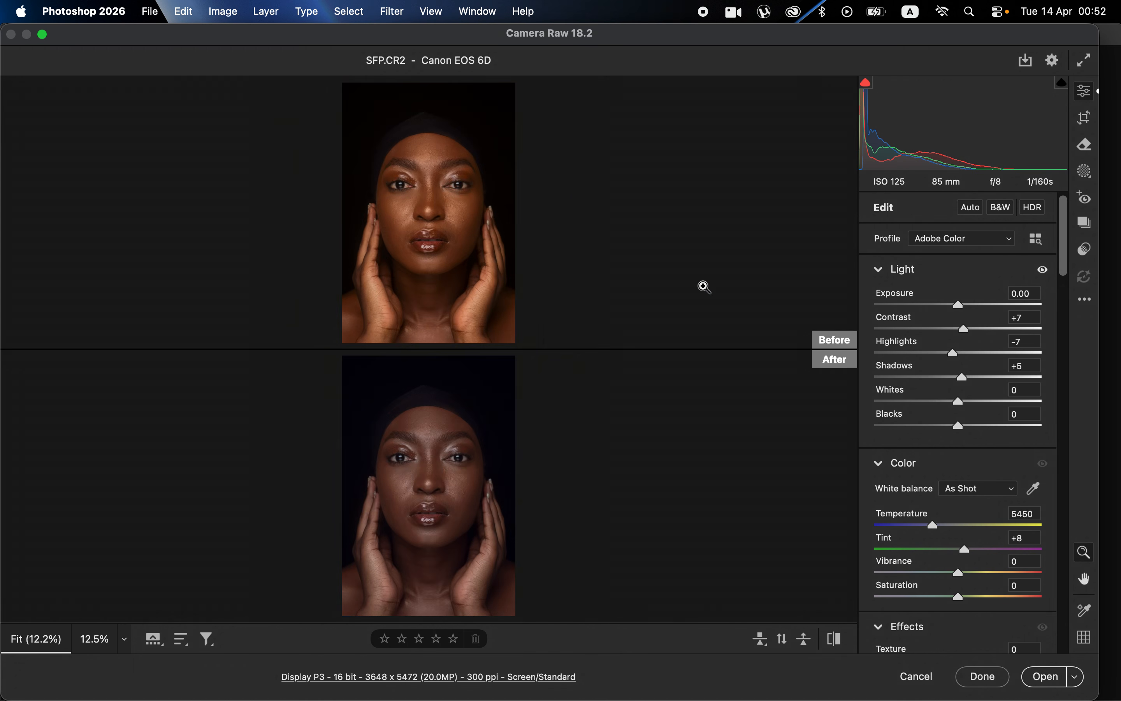
{"action": "key", "text": "q"}
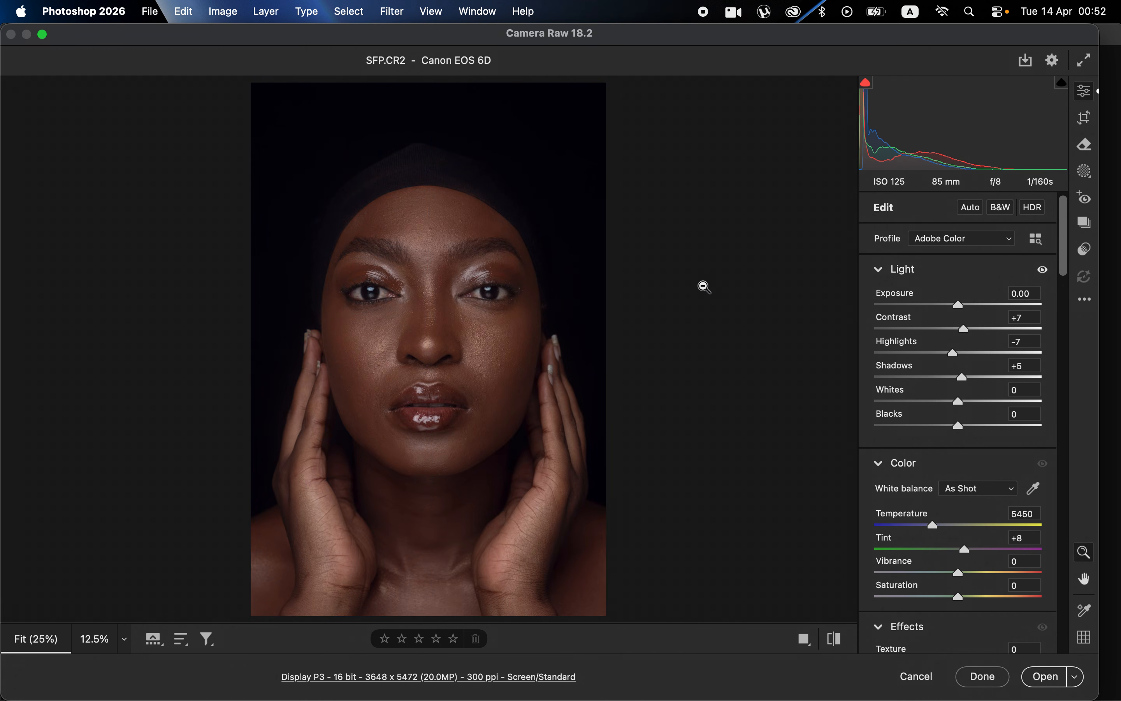
Reset all of the portrait's raw adjustments to the default settings
{"action": "left_click", "coordinate": [1086, 300]}
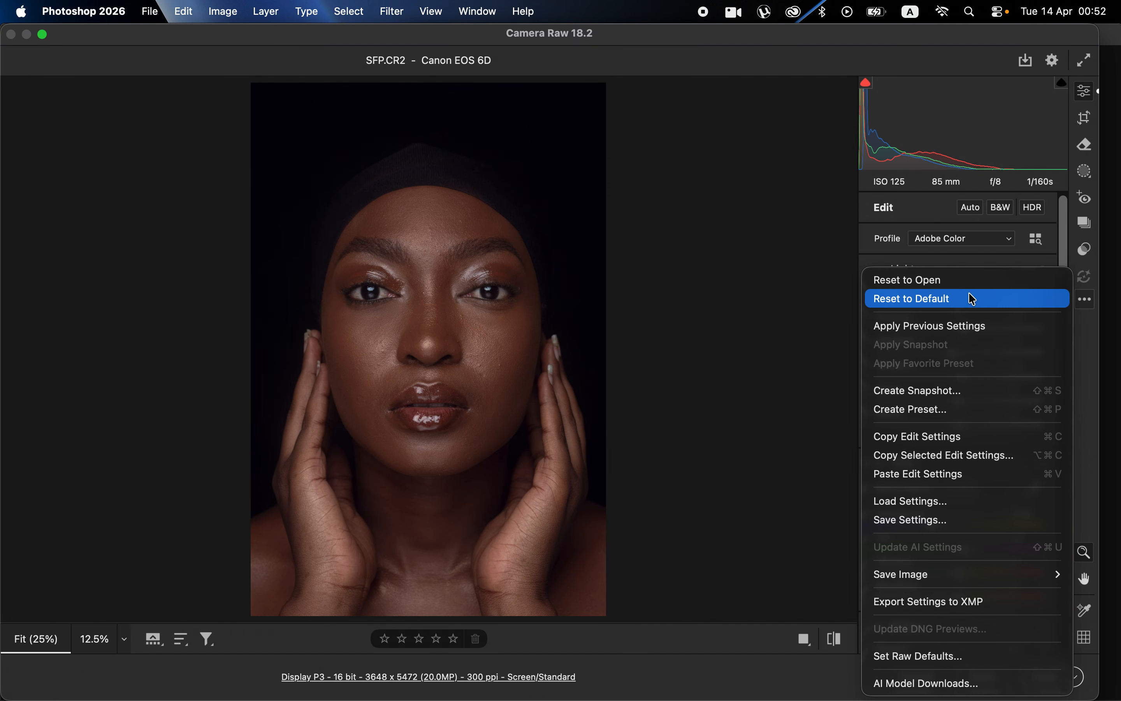
{"action": "left_click", "coordinate": [948, 302]}
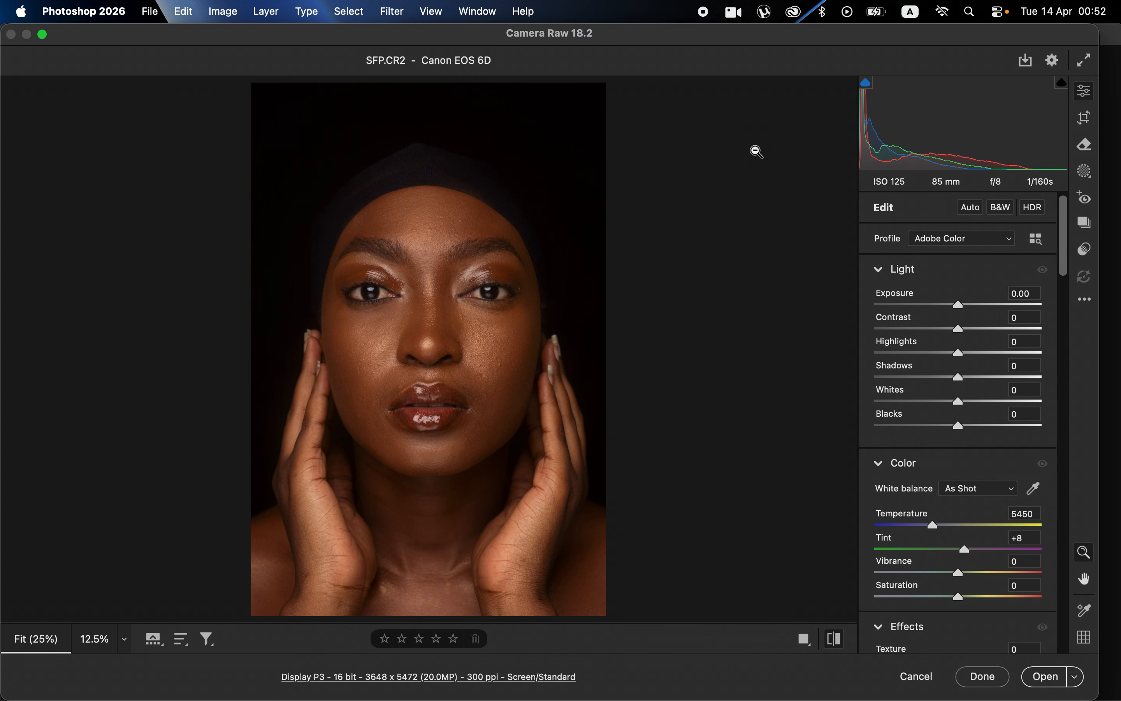
Adjust the Light settings: Exposure +0.15, Contrast +11, Highlights +5, Shadows +3, Whites -1 and Blacks -5
{"action": "scroll", "coordinate": [980, 464], "scroll_direction": "down", "scroll_amount": 2}
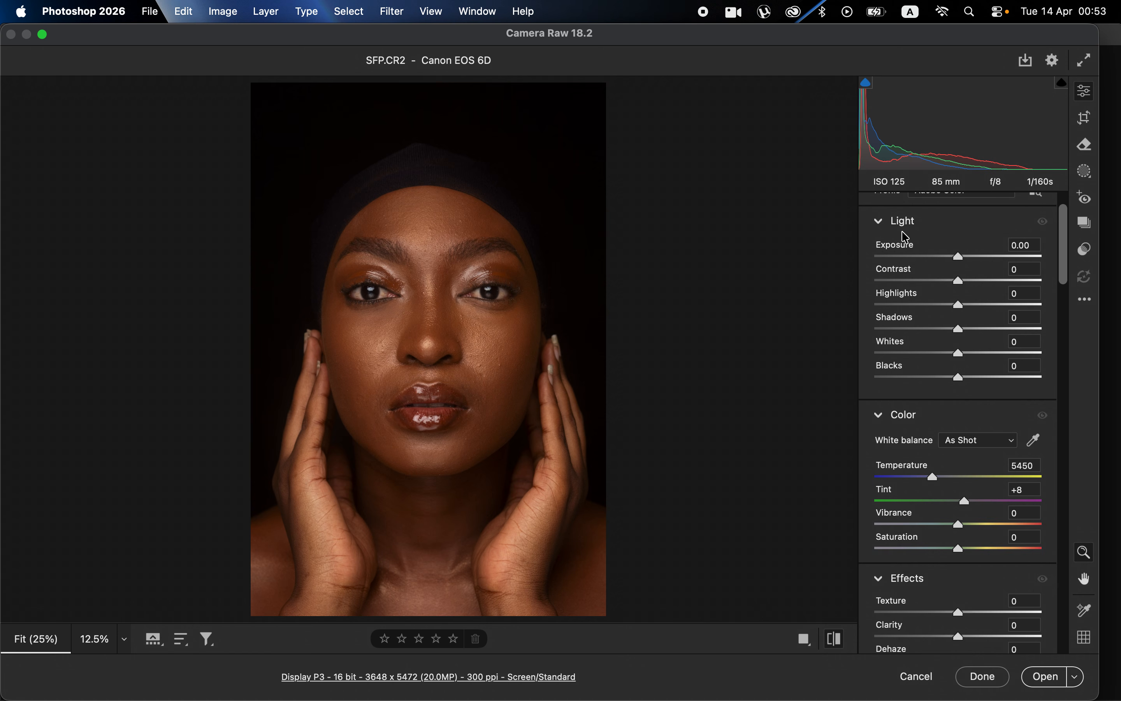
{"action": "left_click", "coordinate": [960, 256]}
{"action": "left_click_drag", "start_coordinate": [960, 258], "coordinate": [954, 376]}
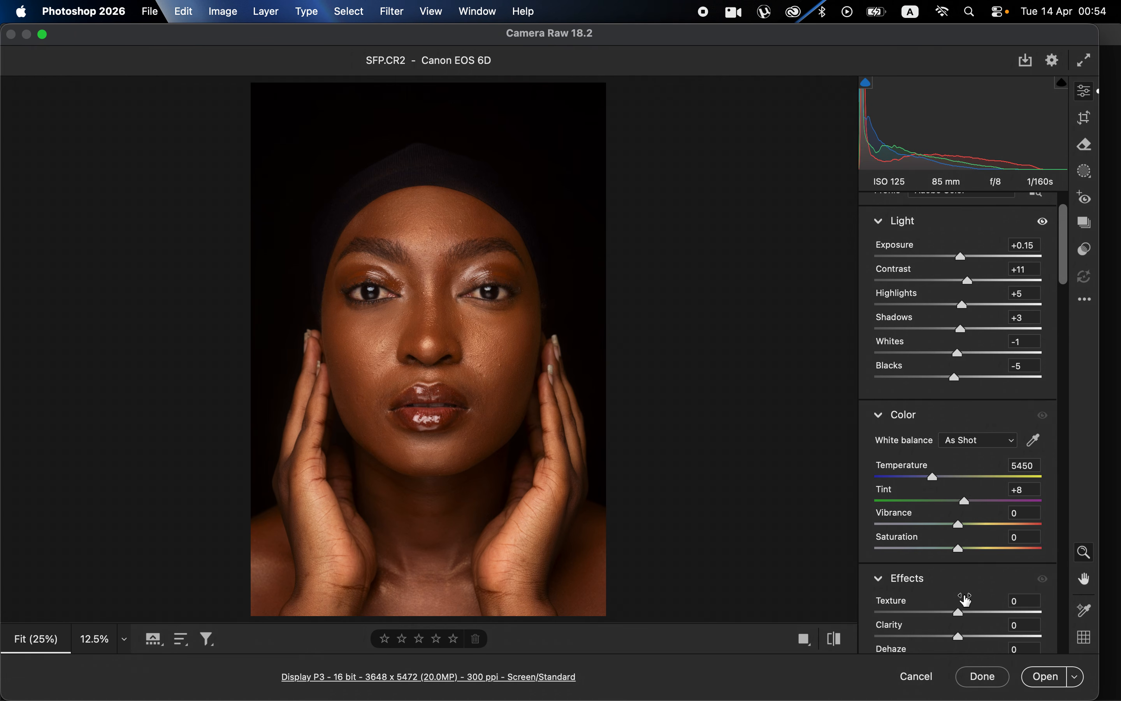
Examine the Color Mixer's Hue, Saturation and Luminance controls in HSL mode, ending on Hue
{"action": "scroll", "coordinate": [966, 598], "scroll_direction": "down", "scroll_amount": 5}
{"action": "scroll", "coordinate": [967, 600], "scroll_direction": "down", "scroll_amount": 10}
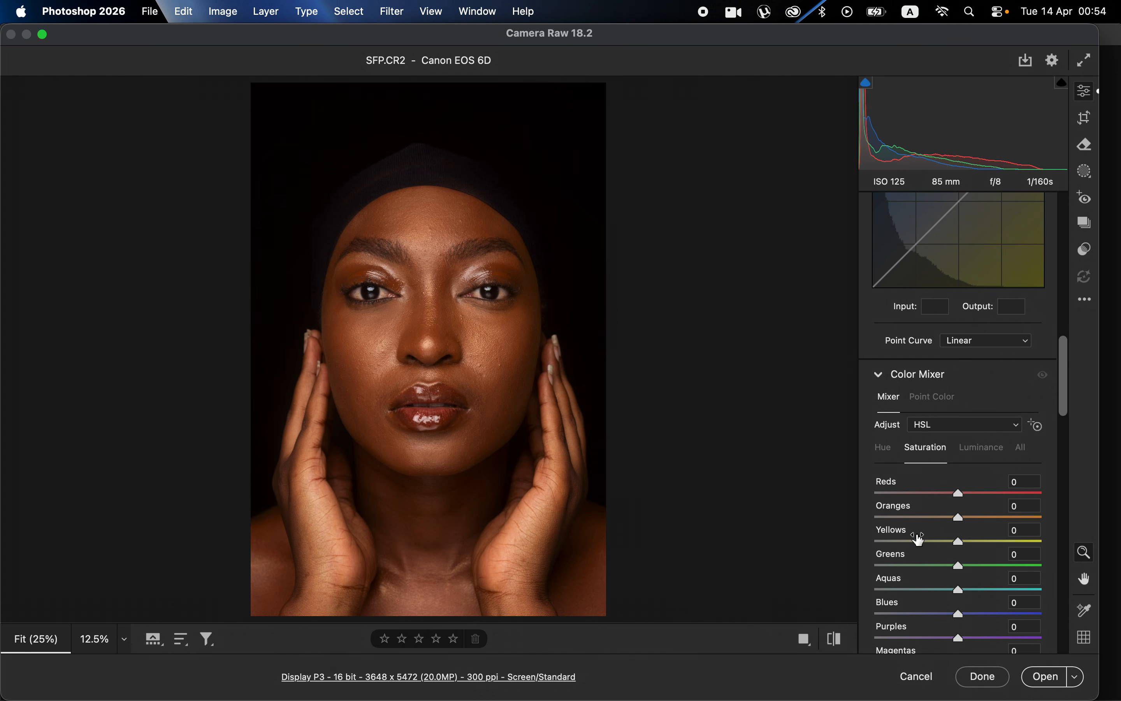
{"action": "left_click", "coordinate": [883, 449]}
{"action": "left_click", "coordinate": [940, 448]}
{"action": "left_click", "coordinate": [980, 447]}
{"action": "left_click", "coordinate": [892, 452]}
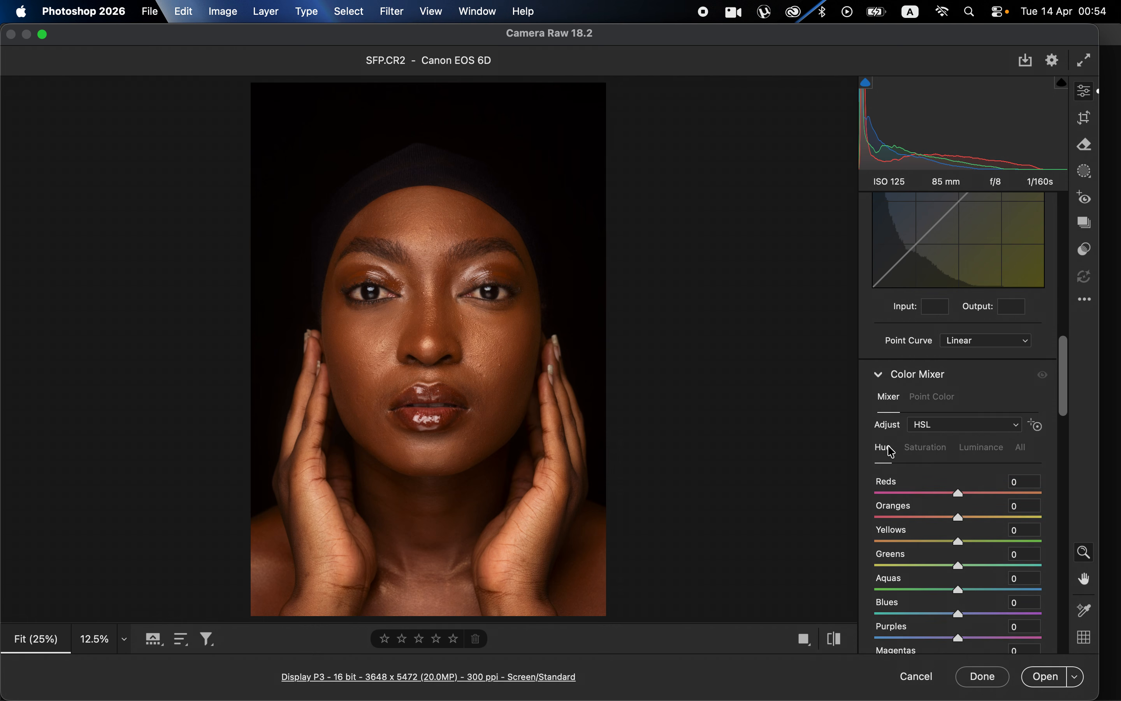
{"action": "left_click", "coordinate": [929, 452]}
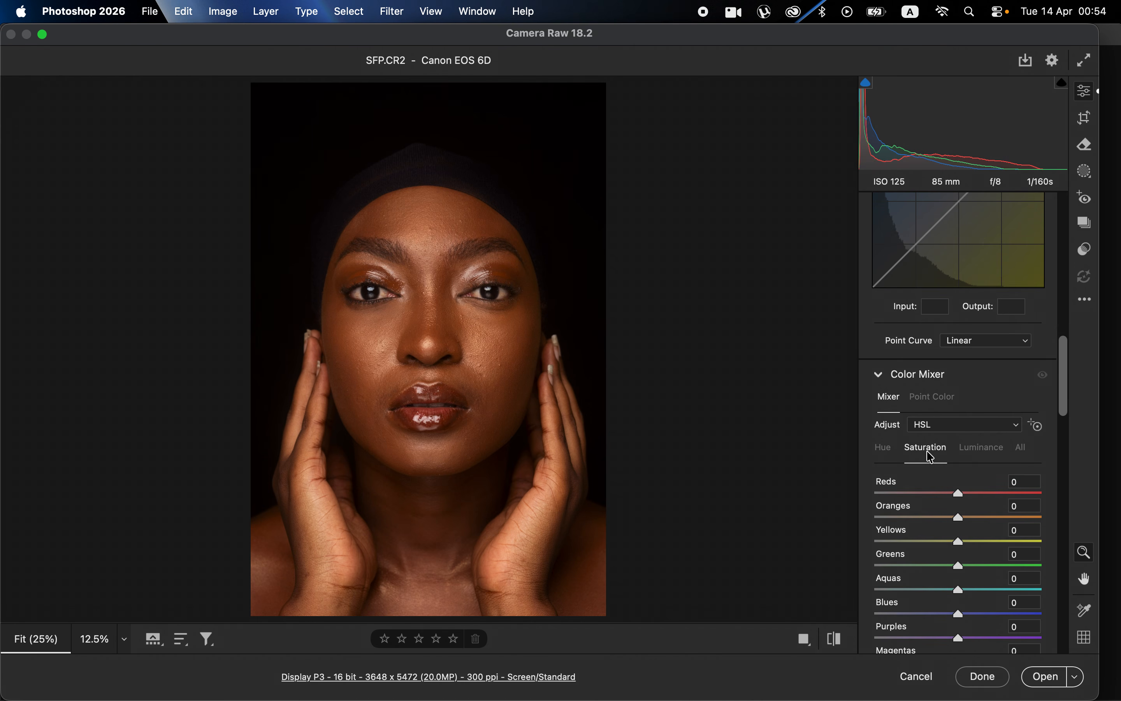
{"action": "left_click", "coordinate": [975, 458]}
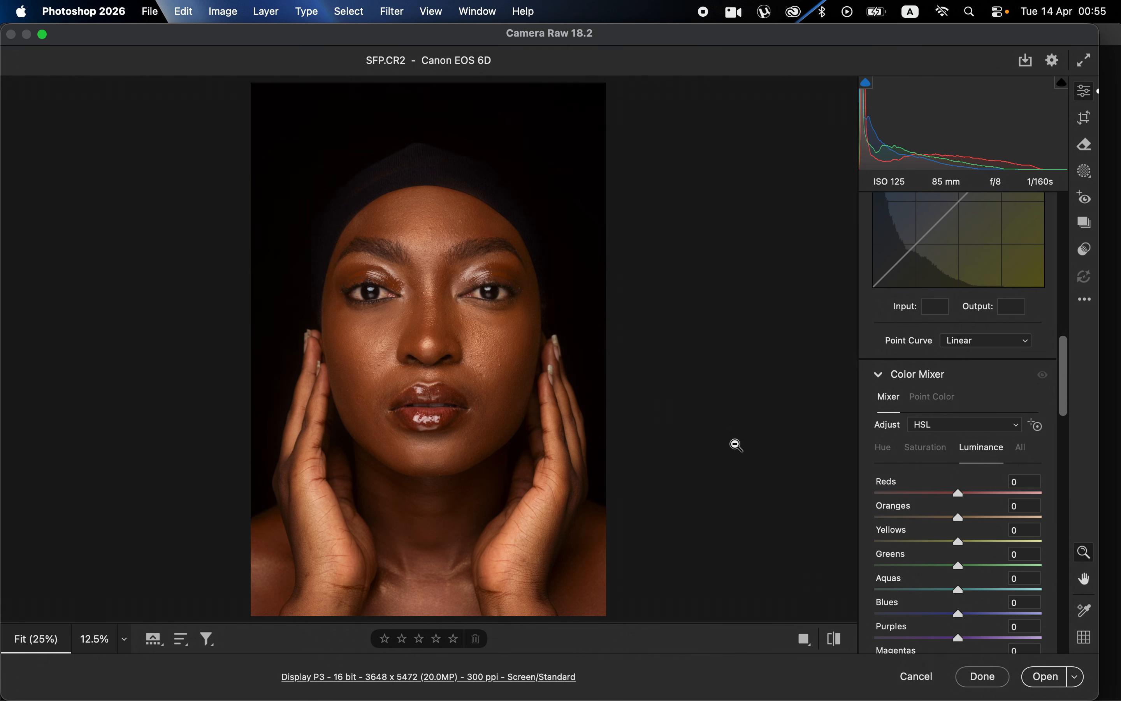
{"action": "left_click", "coordinate": [882, 451]}
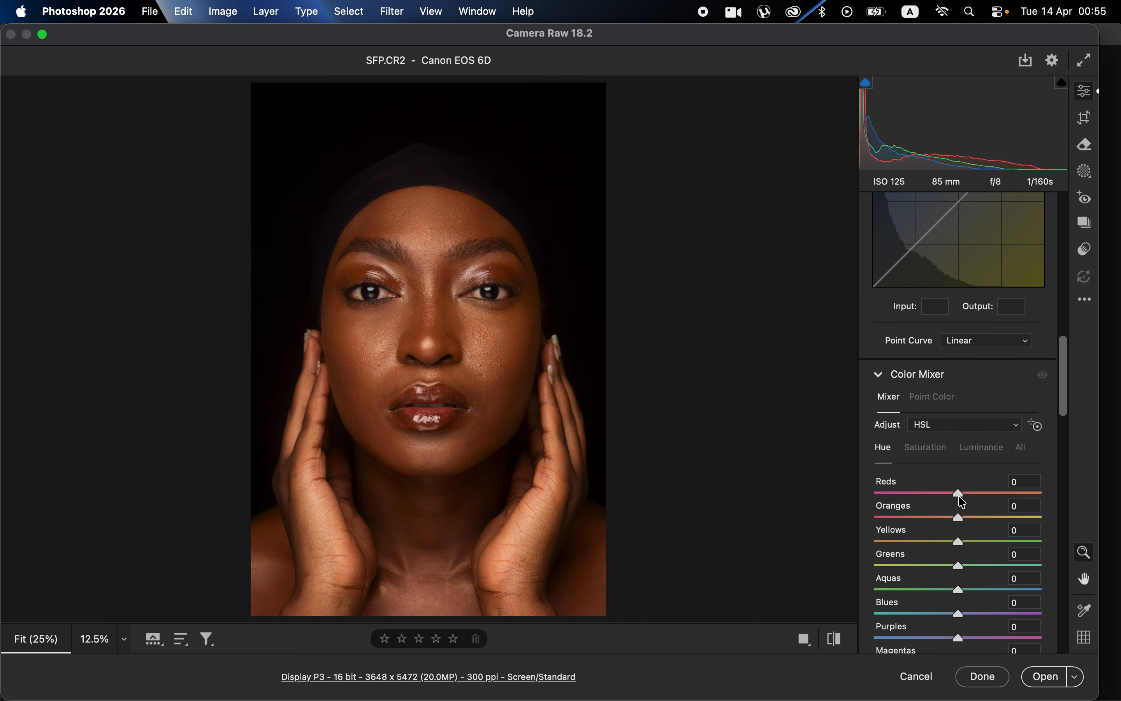
Try a Reds hue of -38 and an Oranges hue of +55, and reset both to 0
{"action": "left_click_drag", "start_coordinate": [964, 497], "coordinate": [975, 501]}
{"action": "left_click_drag", "start_coordinate": [941, 497], "coordinate": [929, 500]}
{"action": "scroll", "coordinate": [980, 572], "scroll_direction": "down", "scroll_amount": 4}
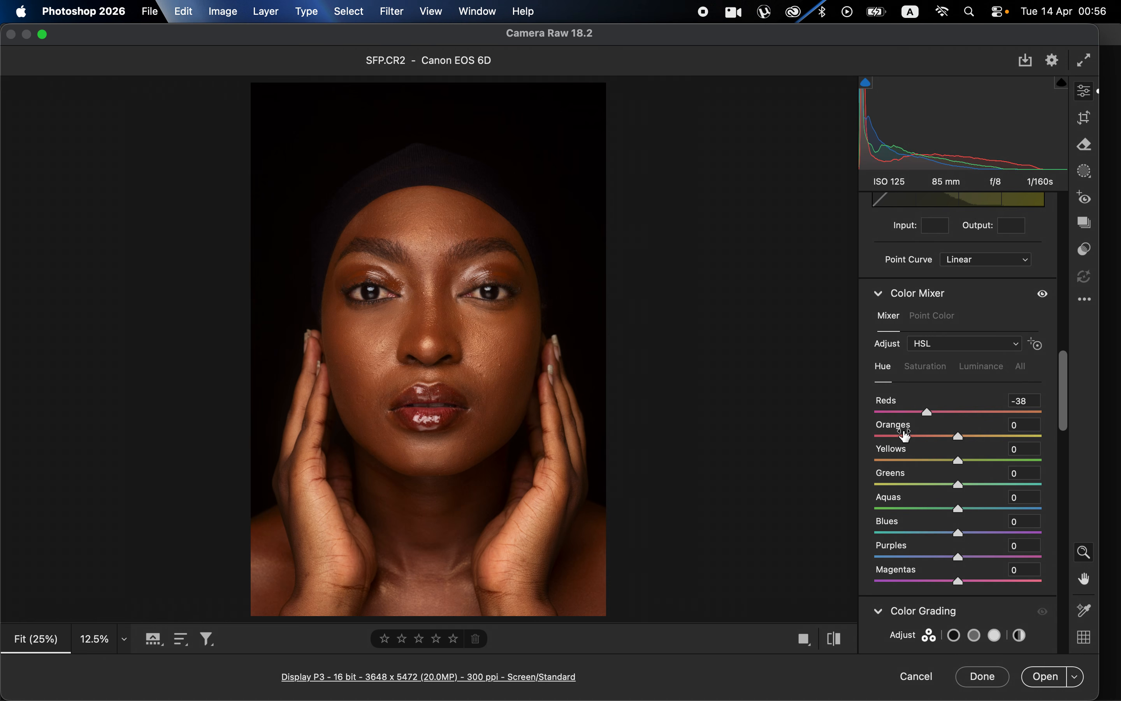
{"action": "left_click", "coordinate": [1002, 436]}
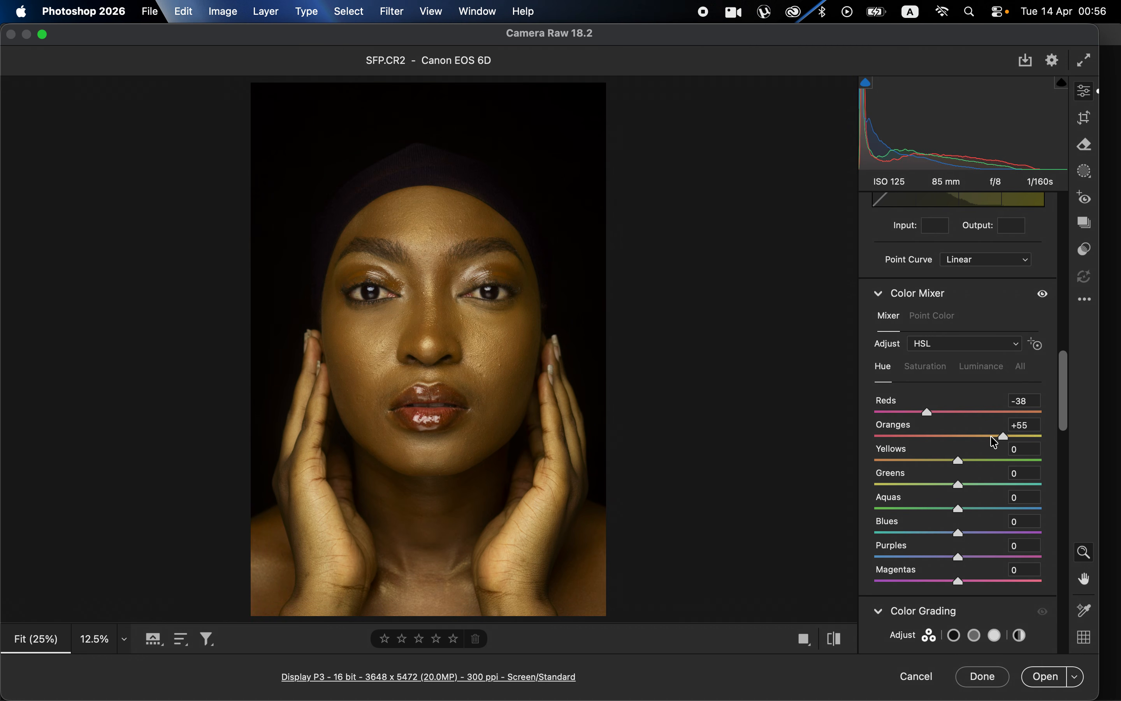
{"action": "double_click", "coordinate": [1001, 437]}
{"action": "double_click", "coordinate": [928, 413]}
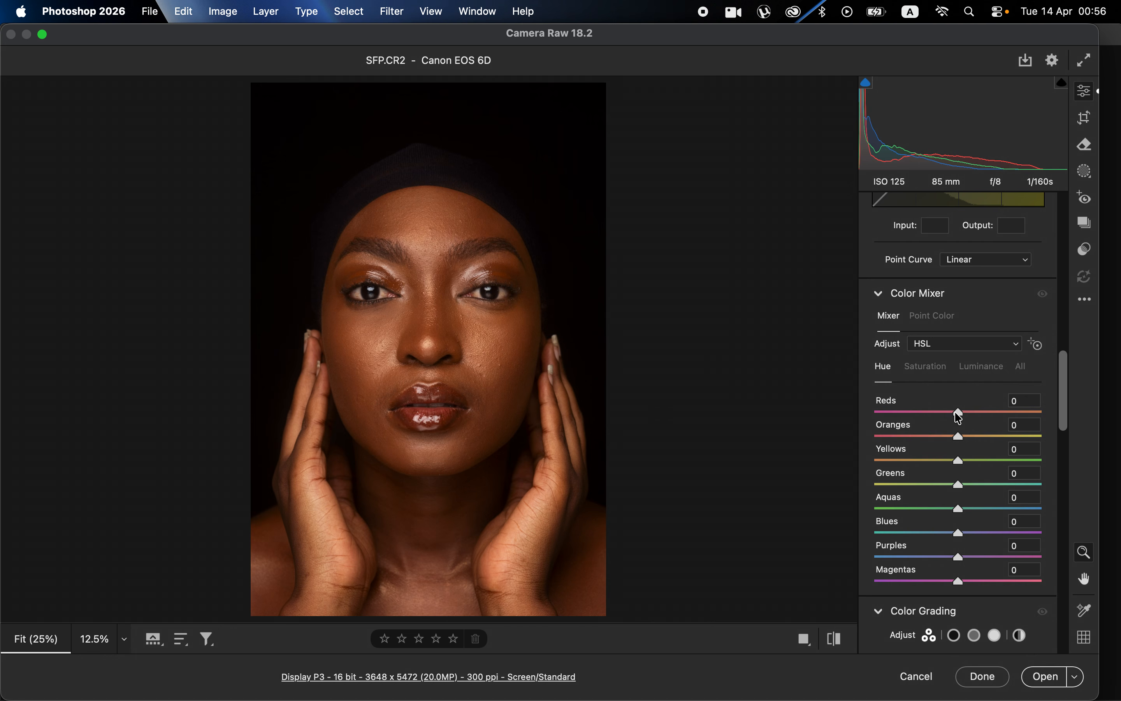
Set the Color Mixer hue to -10 for Reds and -14 for Oranges, and fine-tune the Yellows hue
{"action": "left_click", "coordinate": [951, 411]}
{"action": "left_click_drag", "start_coordinate": [950, 411], "coordinate": [949, 410]}
{"action": "left_click_drag", "start_coordinate": [953, 437], "coordinate": [950, 442]}
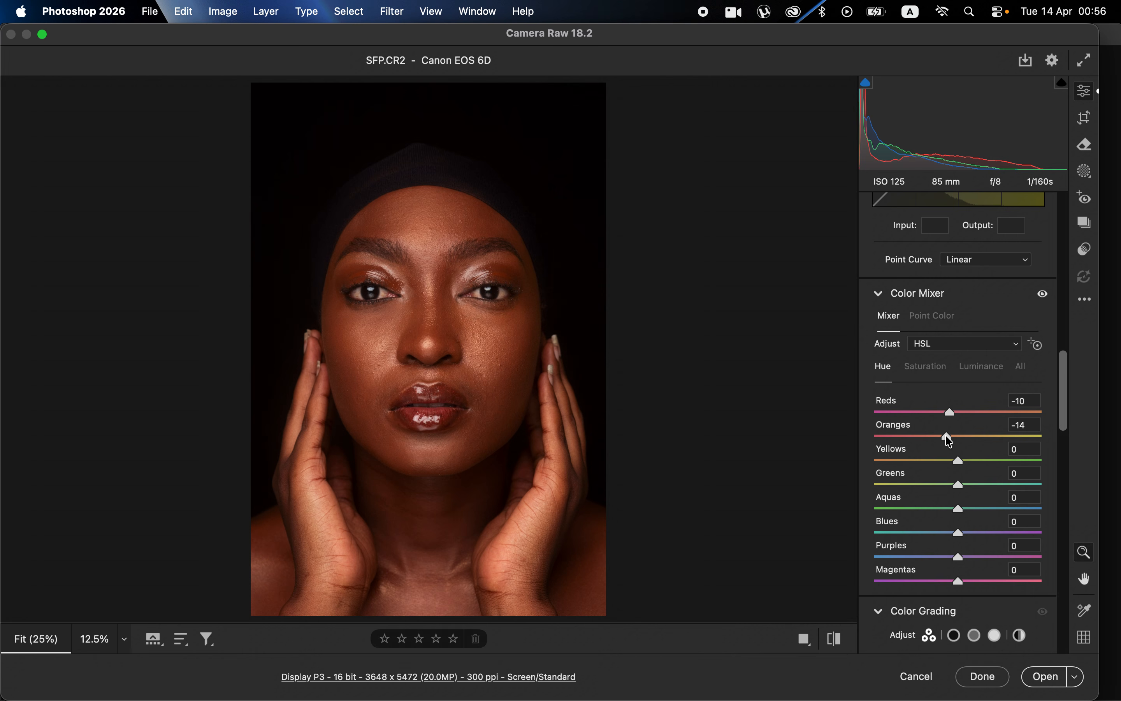
{"action": "left_click_drag", "start_coordinate": [954, 463], "coordinate": [956, 465]}
Set the Color Mixer saturation to -15 for Reds, -17 for Oranges and -17 for Yellows
{"action": "left_click", "coordinate": [922, 368]}
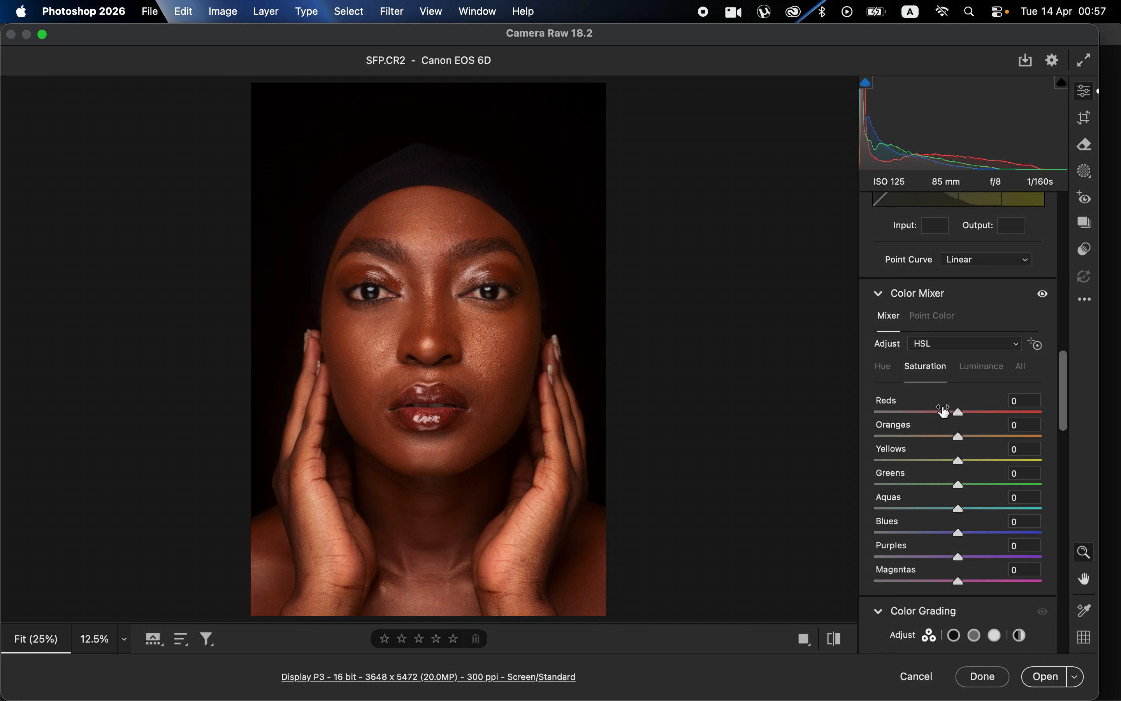
{"action": "left_click_drag", "start_coordinate": [946, 414], "coordinate": [947, 417]}
{"action": "left_click_drag", "start_coordinate": [956, 439], "coordinate": [947, 444]}
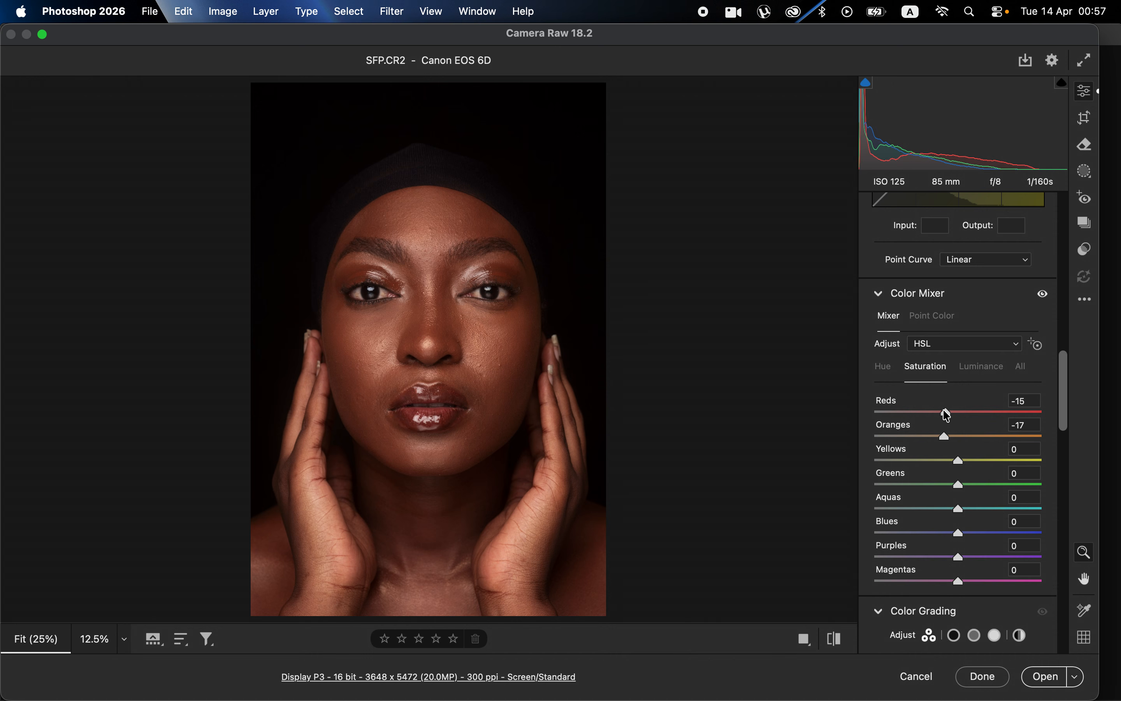
{"action": "left_click_drag", "start_coordinate": [956, 461], "coordinate": [947, 466]}
Set the Oranges luminance to -15 and reduce the Oranges saturation further to -25
{"action": "left_click", "coordinate": [979, 372]}
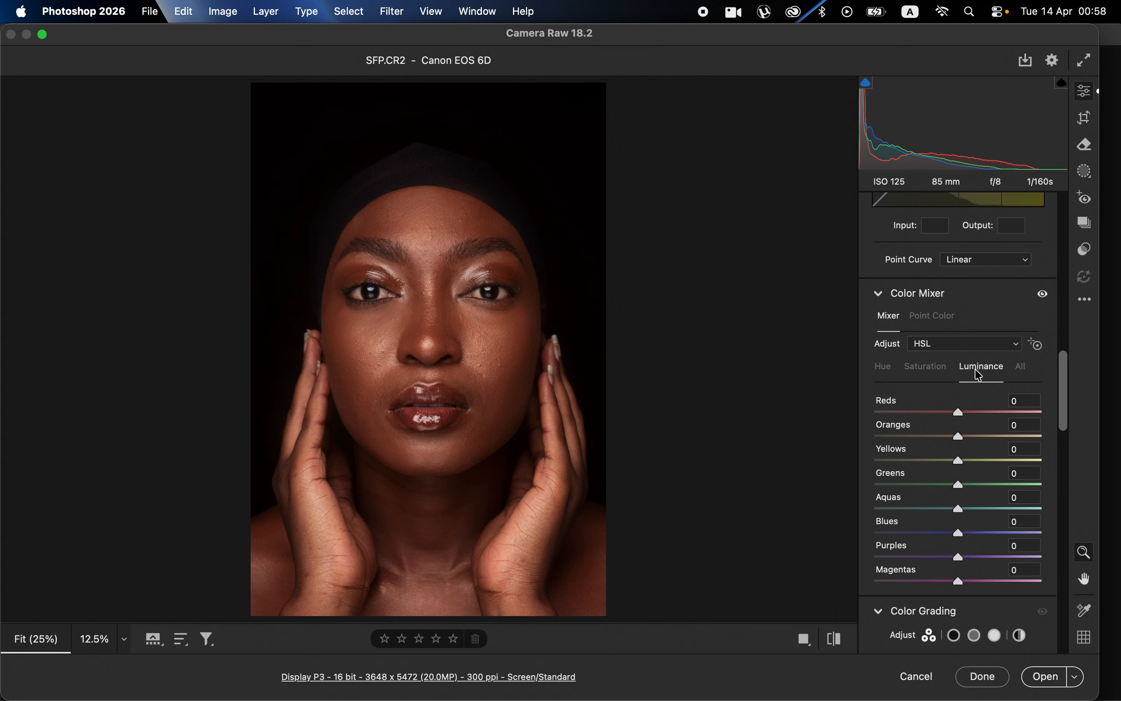
{"action": "left_click_drag", "start_coordinate": [957, 438], "coordinate": [948, 441]}
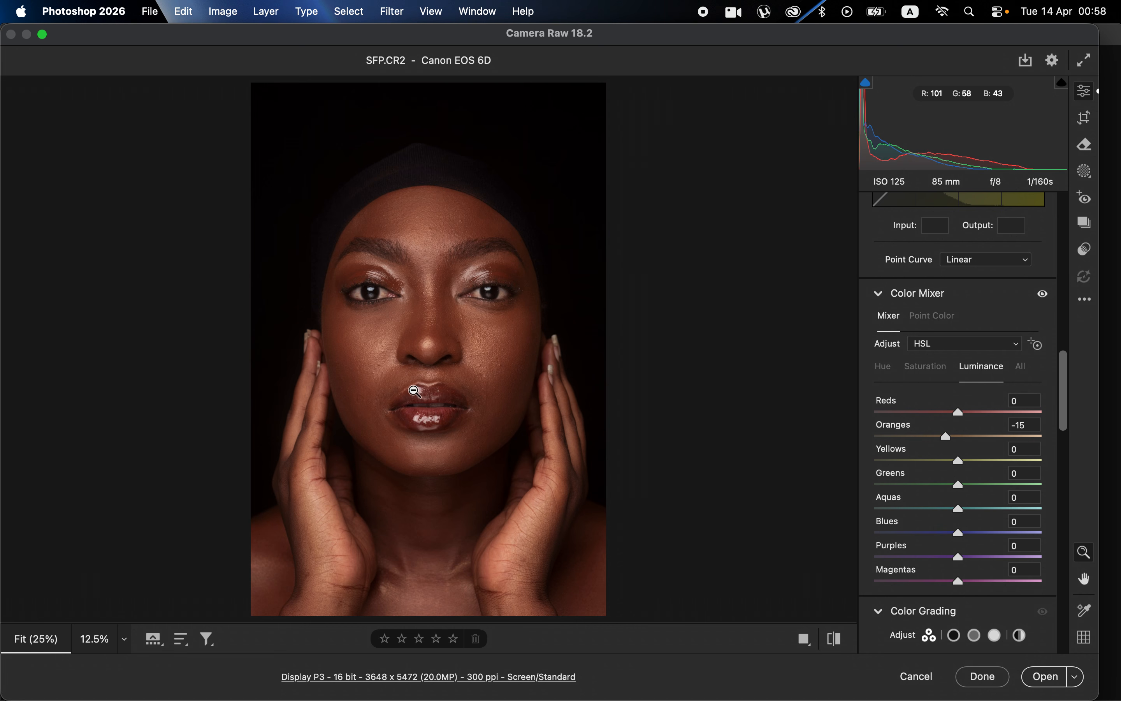
{"action": "left_click", "coordinate": [928, 372]}
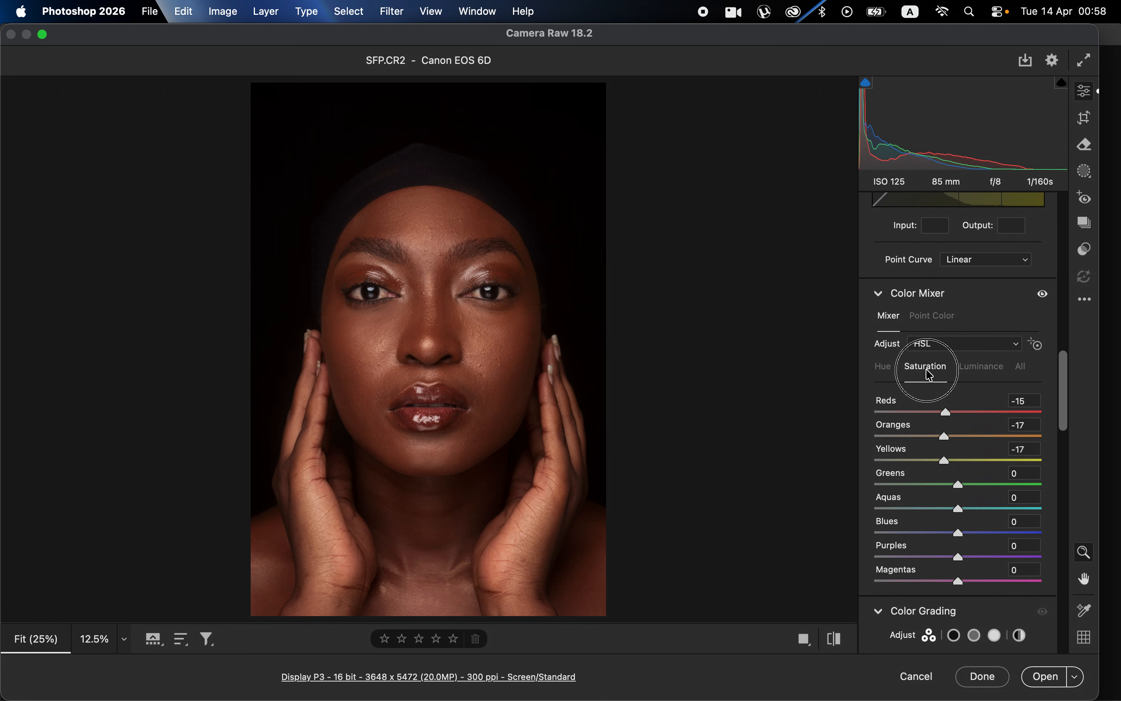
{"action": "left_click_drag", "start_coordinate": [940, 439], "coordinate": [938, 437]}
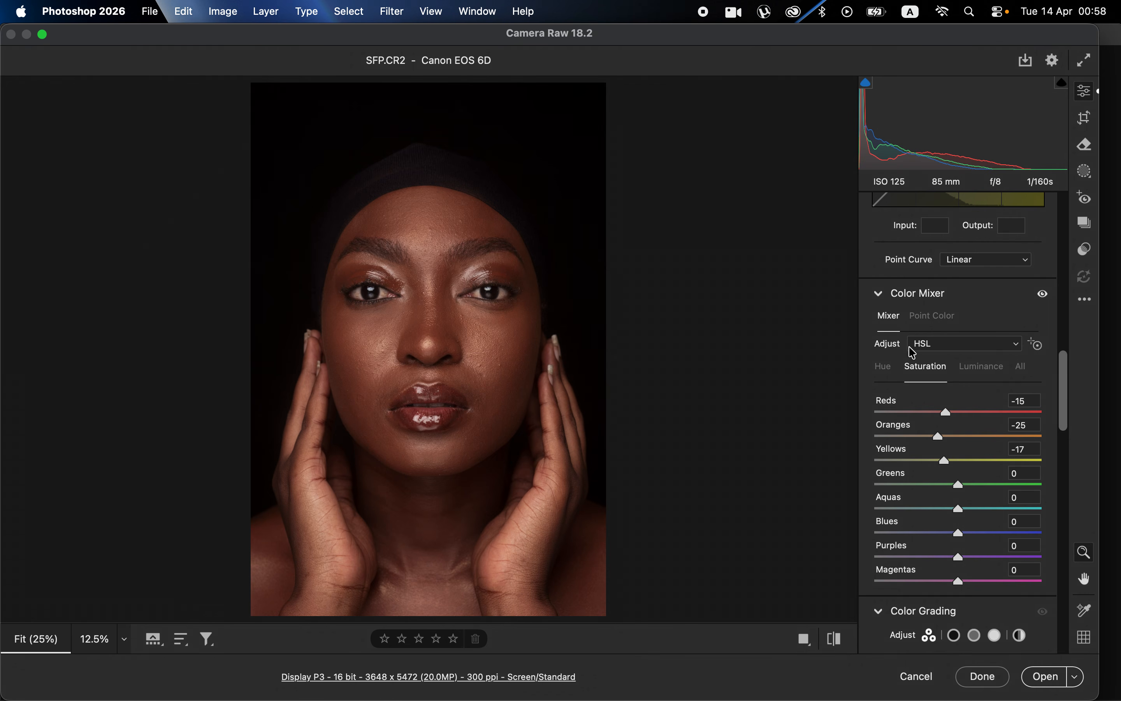
Sample the skin tone on the woman's cheek as a Point Color
{"action": "left_click", "coordinate": [924, 317]}
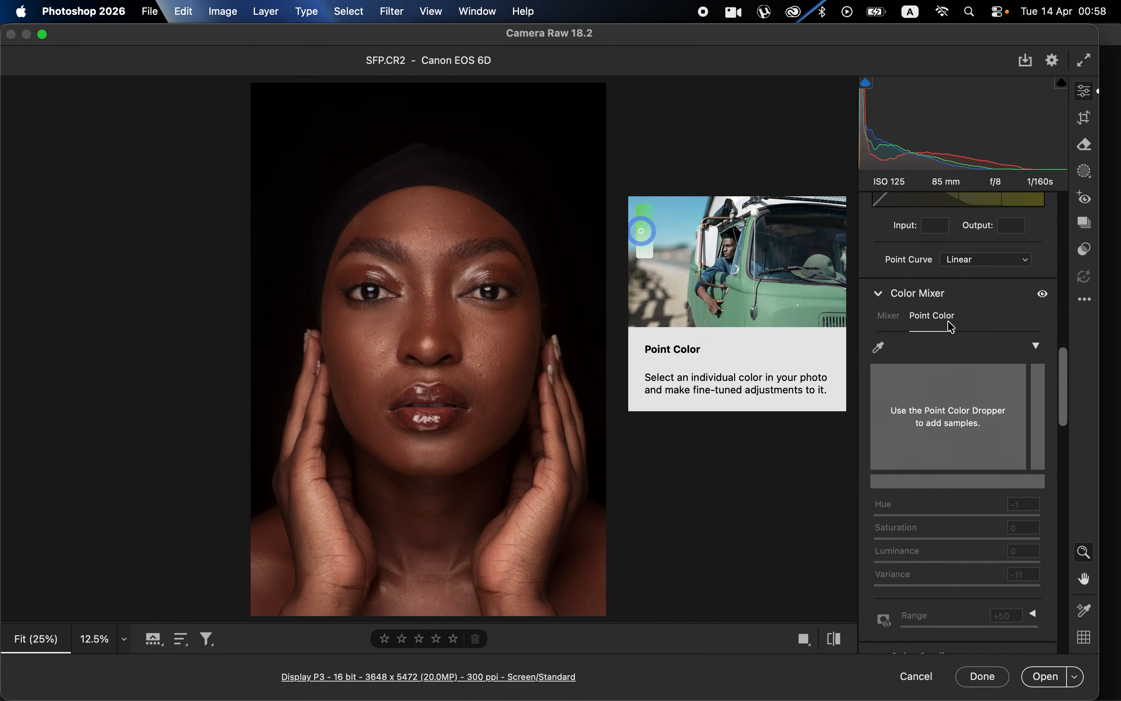
{"action": "left_click", "coordinate": [883, 350]}
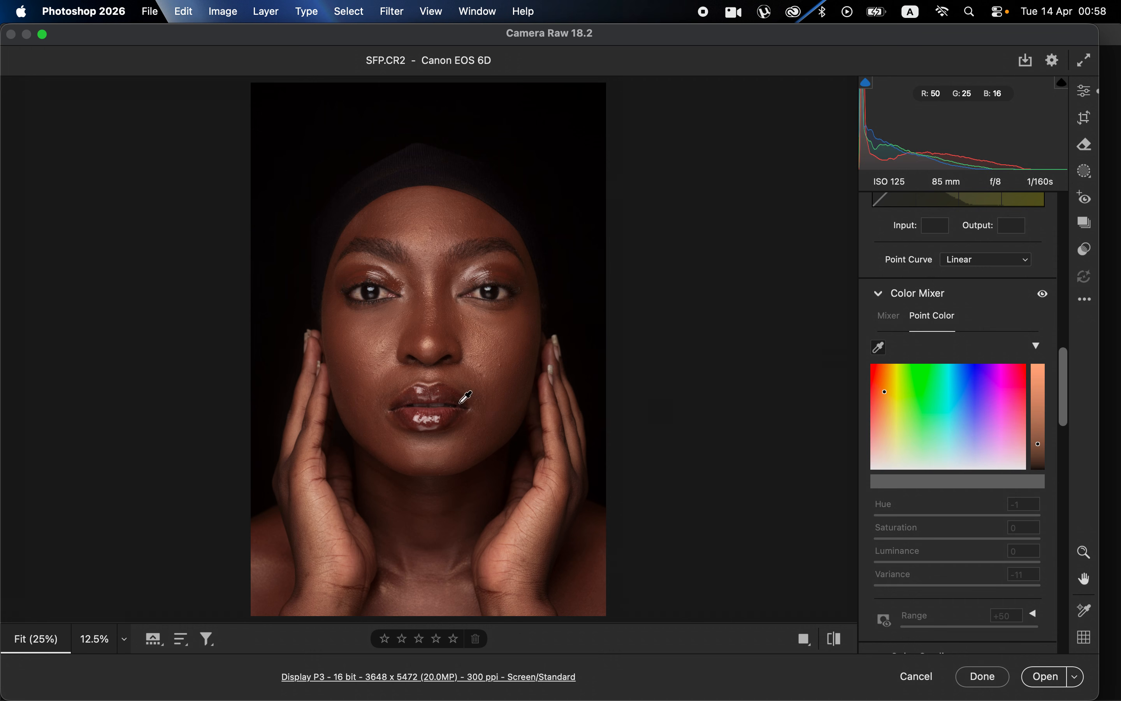
{"action": "left_click", "coordinate": [525, 331]}
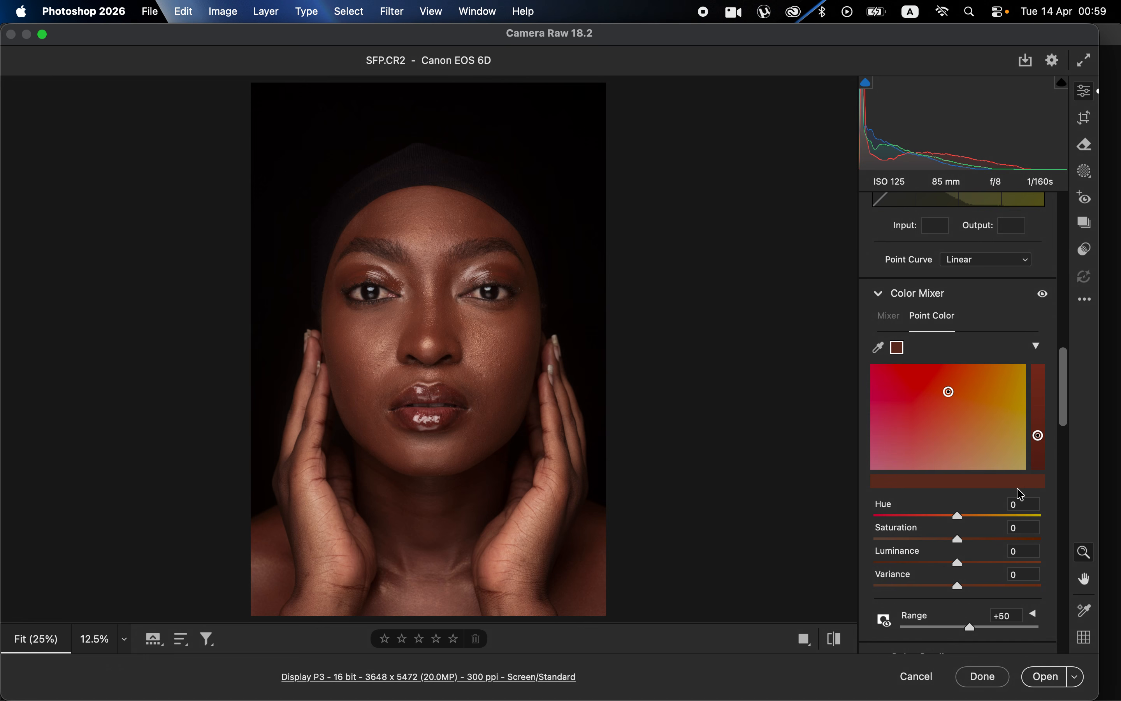
Set the sampled skin color's Saturation to -2, Luminance to -1 and Variance to +7, testing strong negative and positive variance first
{"action": "scroll", "coordinate": [1021, 495], "scroll_direction": "down", "scroll_amount": 2}
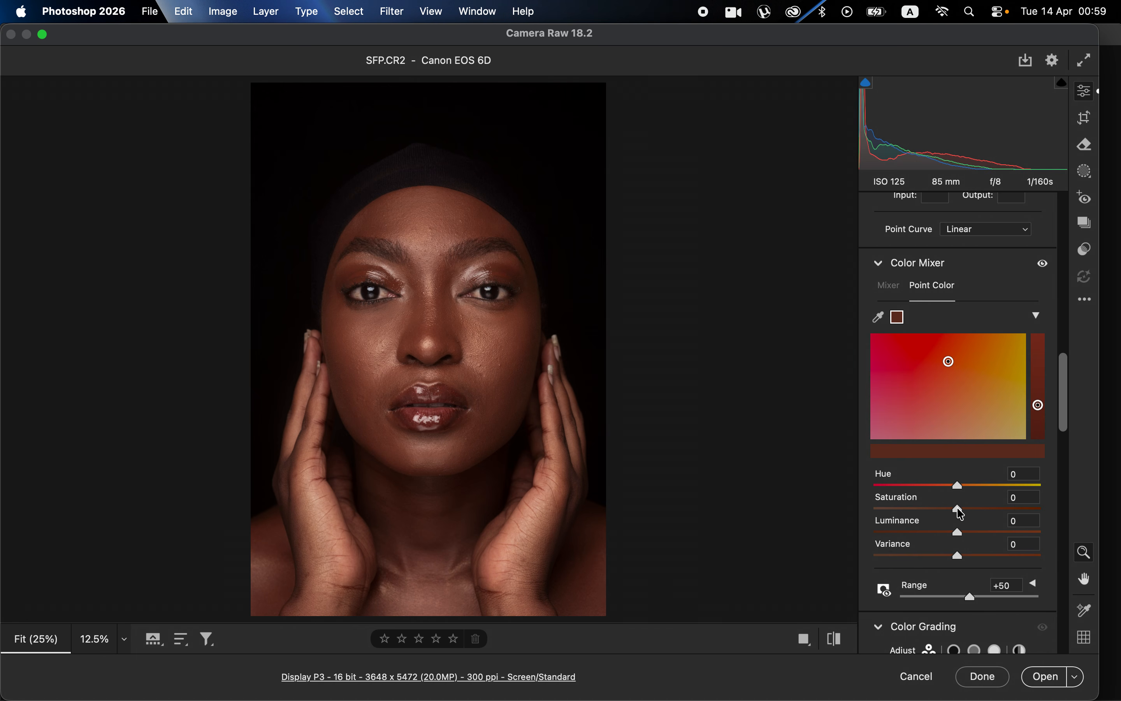
{"action": "left_click_drag", "start_coordinate": [958, 512], "coordinate": [961, 548]}
{"action": "left_click_drag", "start_coordinate": [949, 555], "coordinate": [880, 560]}
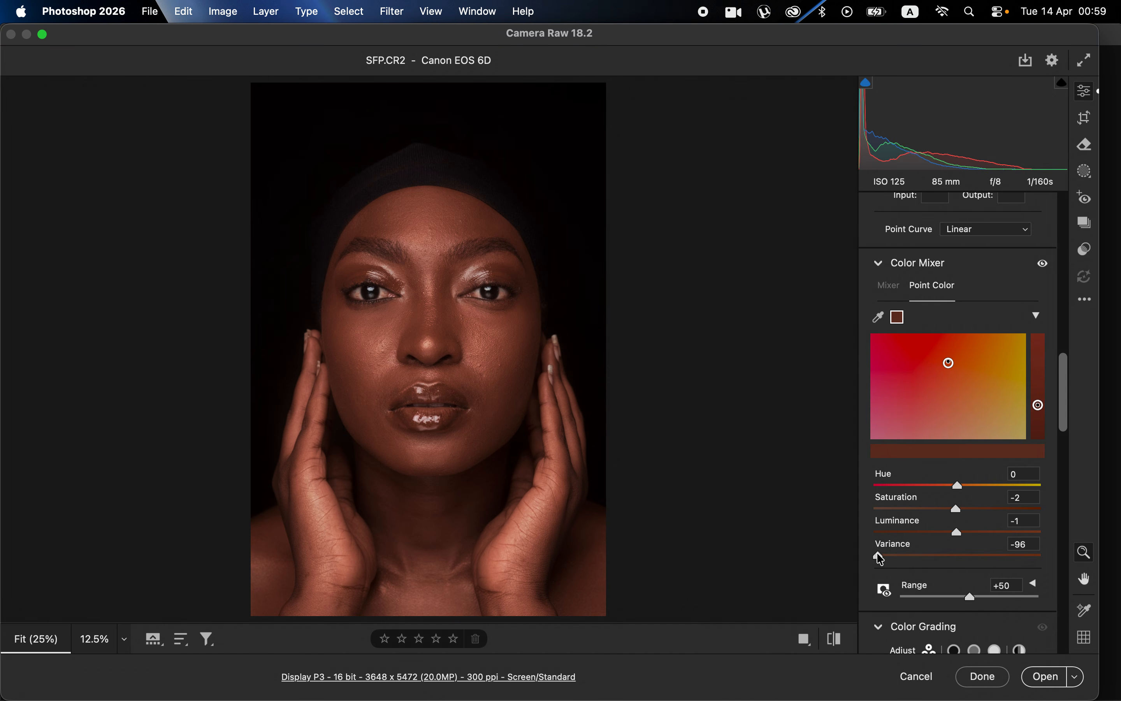
{"action": "left_click_drag", "start_coordinate": [880, 559], "coordinate": [1003, 570]}
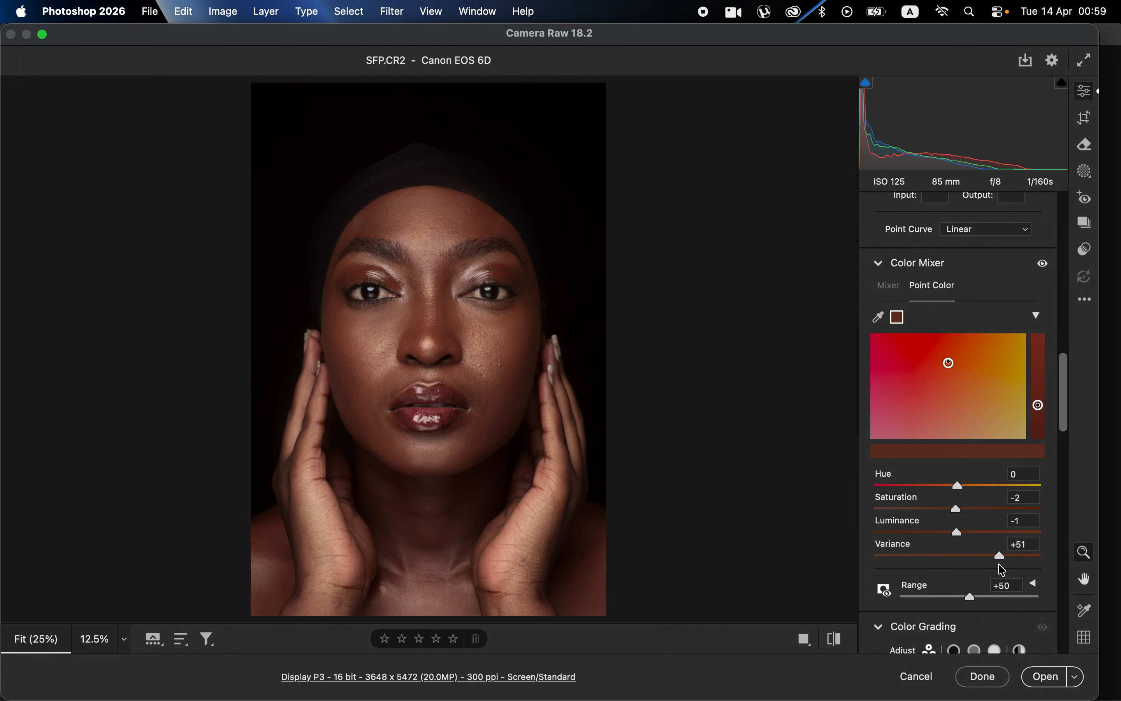
{"action": "mouse_move", "coordinate": [987, 555]}
{"action": "left_mouse_down"}
{"action": "mouse_move", "coordinate": [957, 559]}
{"action": "mouse_move", "coordinate": [966, 562]}
{"action": "left_mouse_up"}
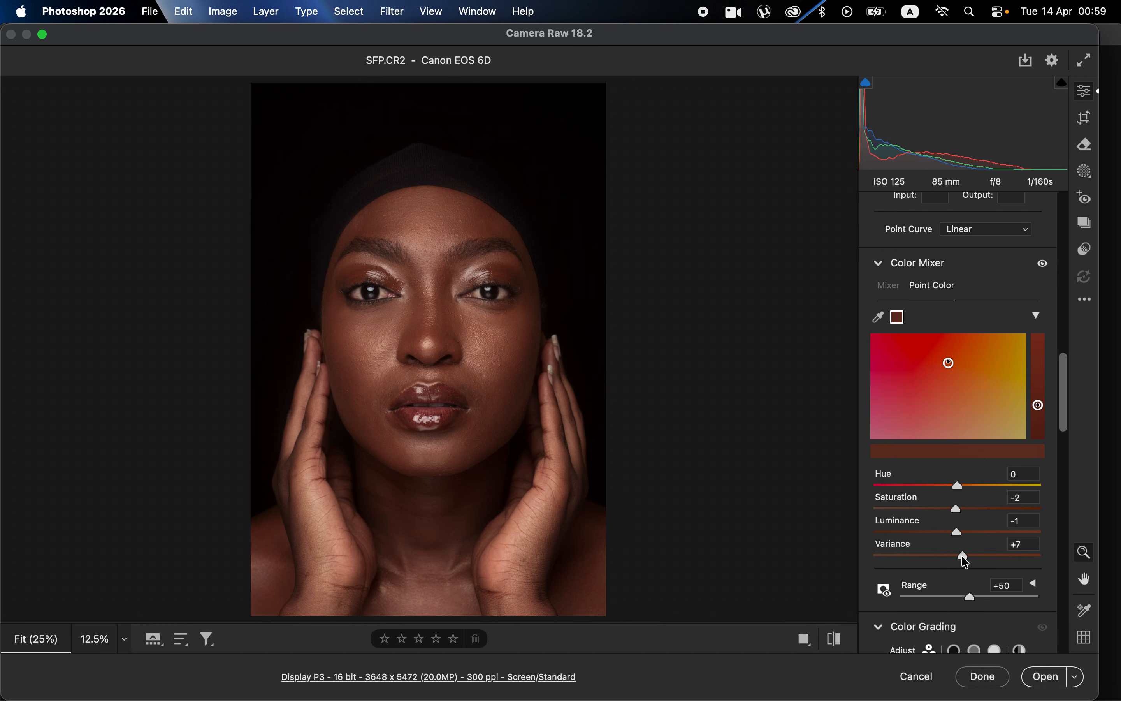
Toggle the Color Mixer adjustments off and on to compare their effect on the skin
{"action": "left_click", "coordinate": [905, 321]}
{"action": "left_click", "coordinate": [1046, 264]}
{"action": "left_click", "coordinate": [1046, 263]}
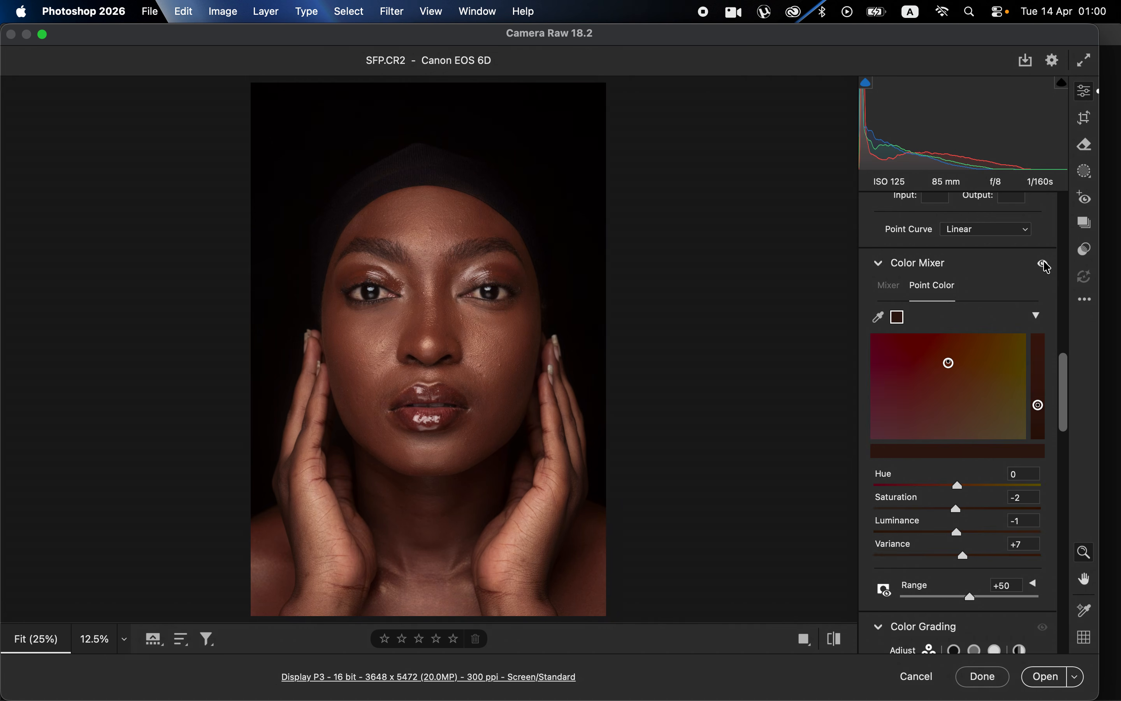
{"action": "left_click", "coordinate": [1046, 265]}
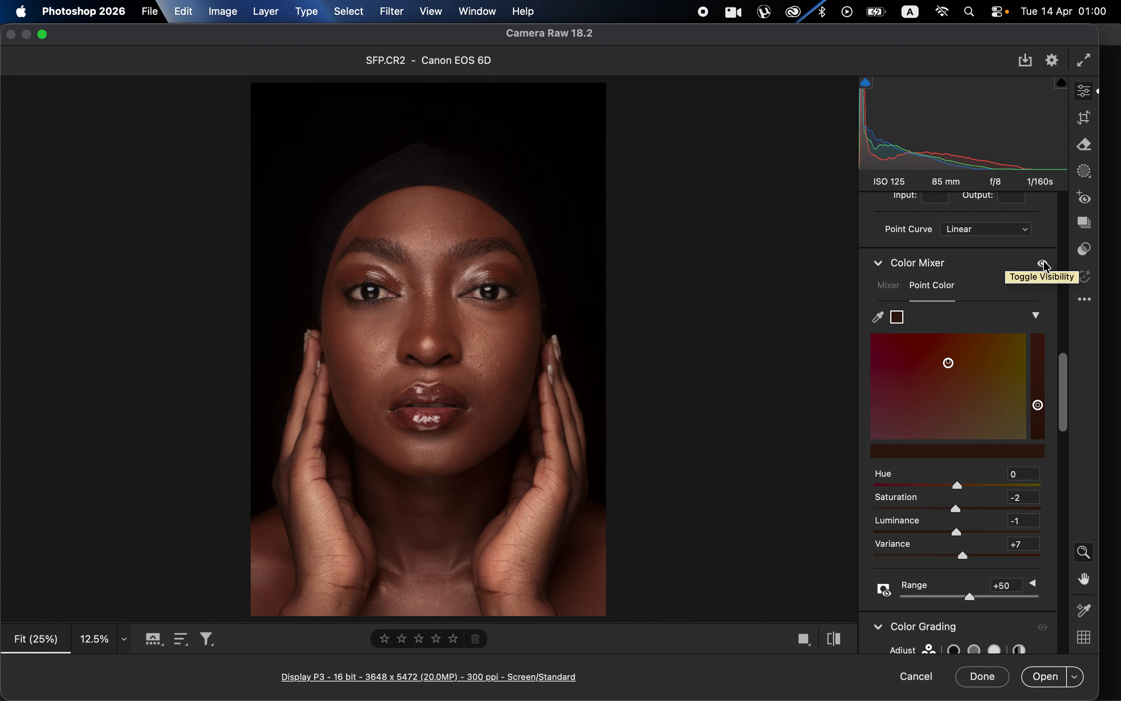
With Color Grading, tint the midtones blue at about hue 232 and the shadows cyan at hue 180, saturation 9
{"action": "left_click", "coordinate": [880, 264]}
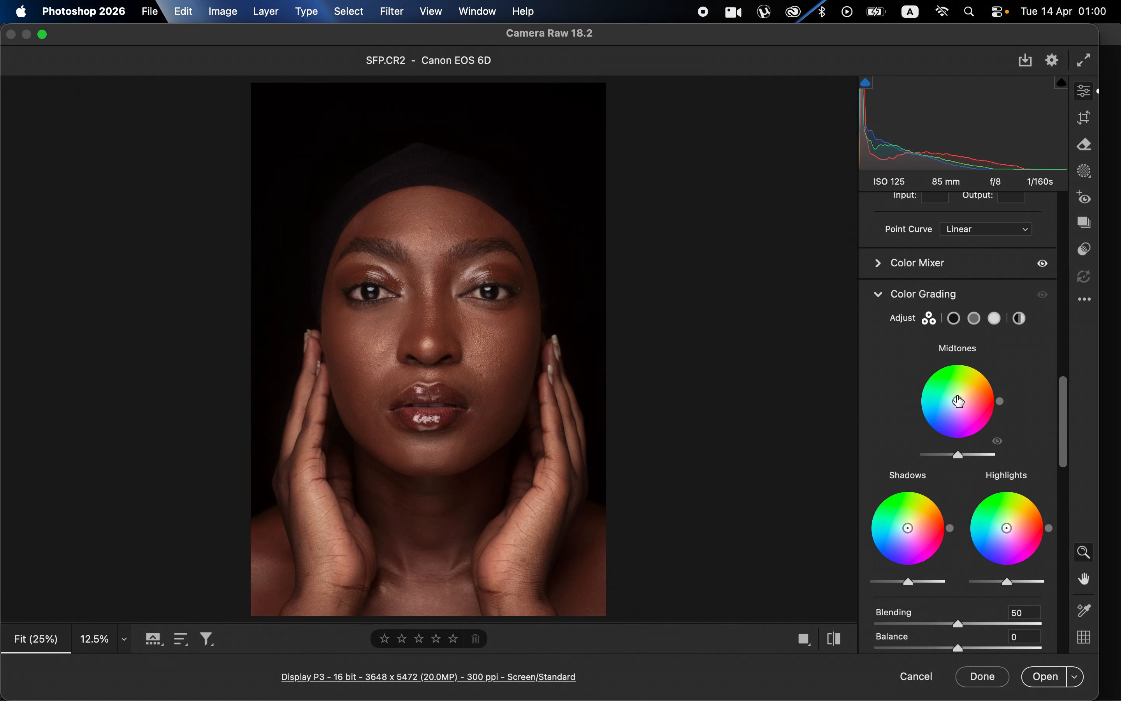
{"action": "left_click_drag", "start_coordinate": [958, 405], "coordinate": [952, 409]}
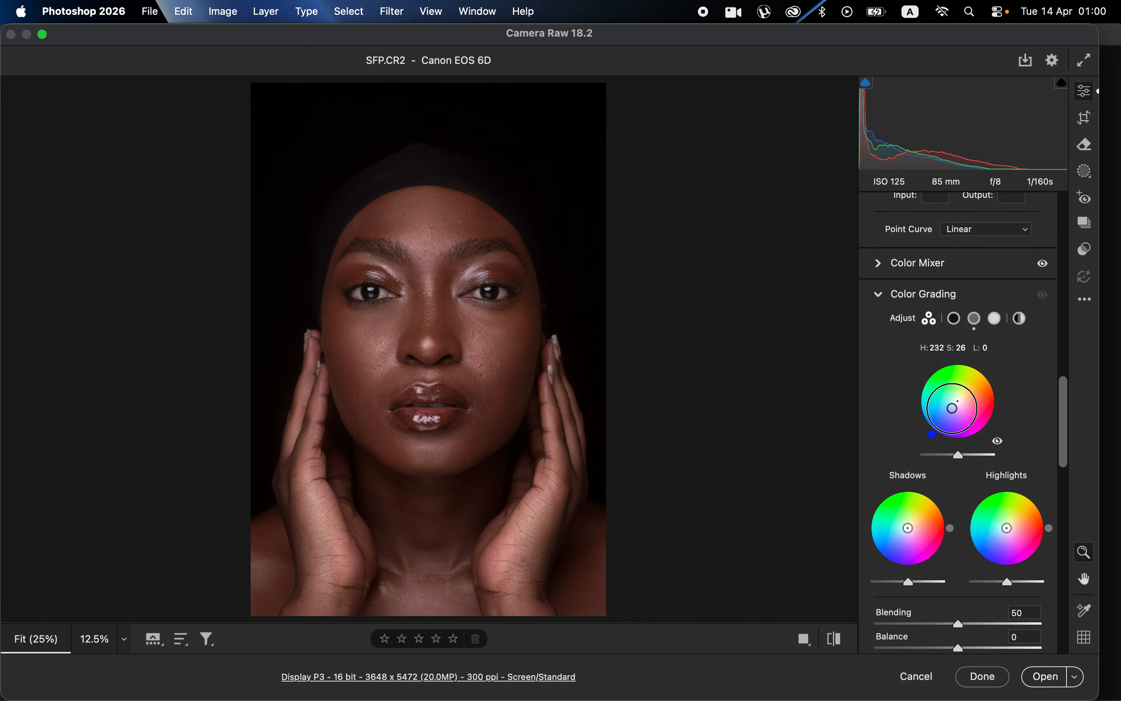
{"action": "left_click_drag", "start_coordinate": [952, 408], "coordinate": [953, 408]}
{"action": "left_click", "coordinate": [953, 407]}
{"action": "left_click_drag", "start_coordinate": [952, 407], "coordinate": [954, 406]}
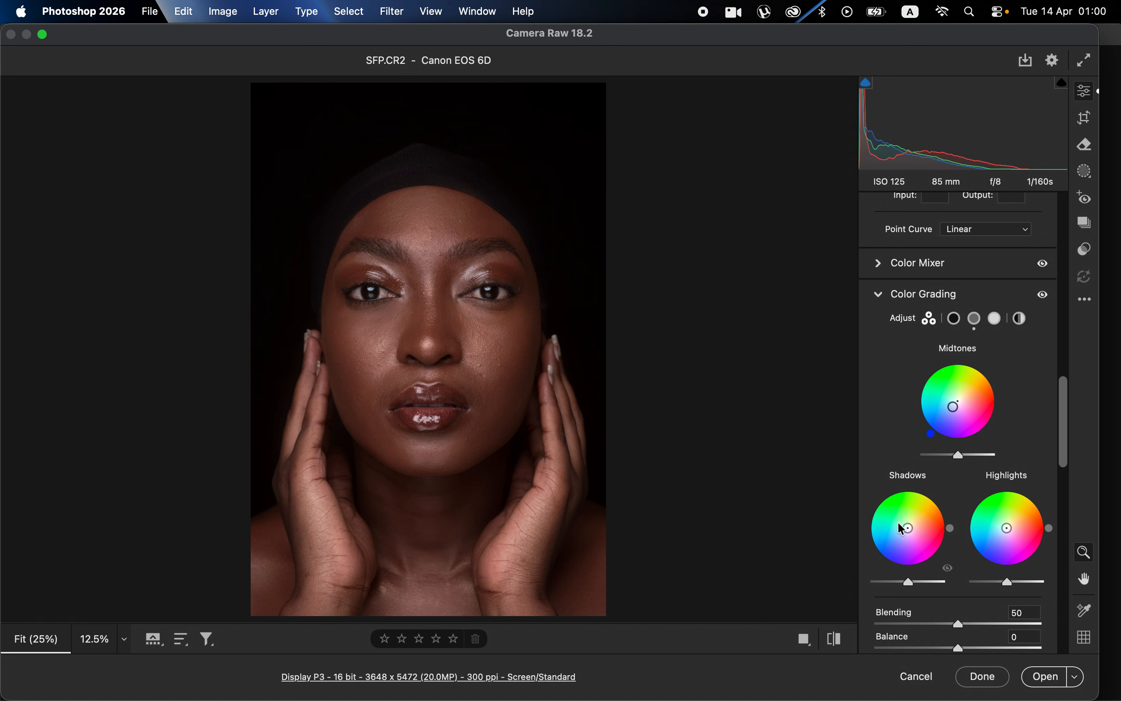
{"action": "left_click_drag", "start_coordinate": [908, 528], "coordinate": [905, 529]}
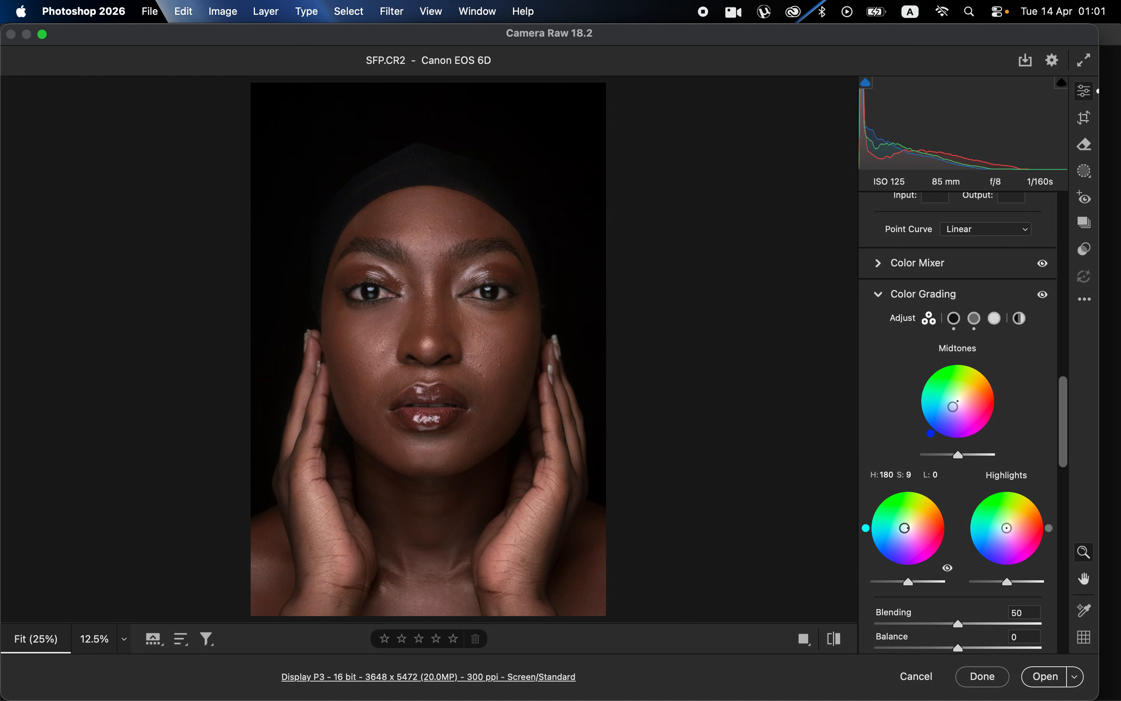
Reset the shadows tint in Color Grading to zero saturation and collapse the Color Grading section
{"action": "double_click", "coordinate": [907, 531]}
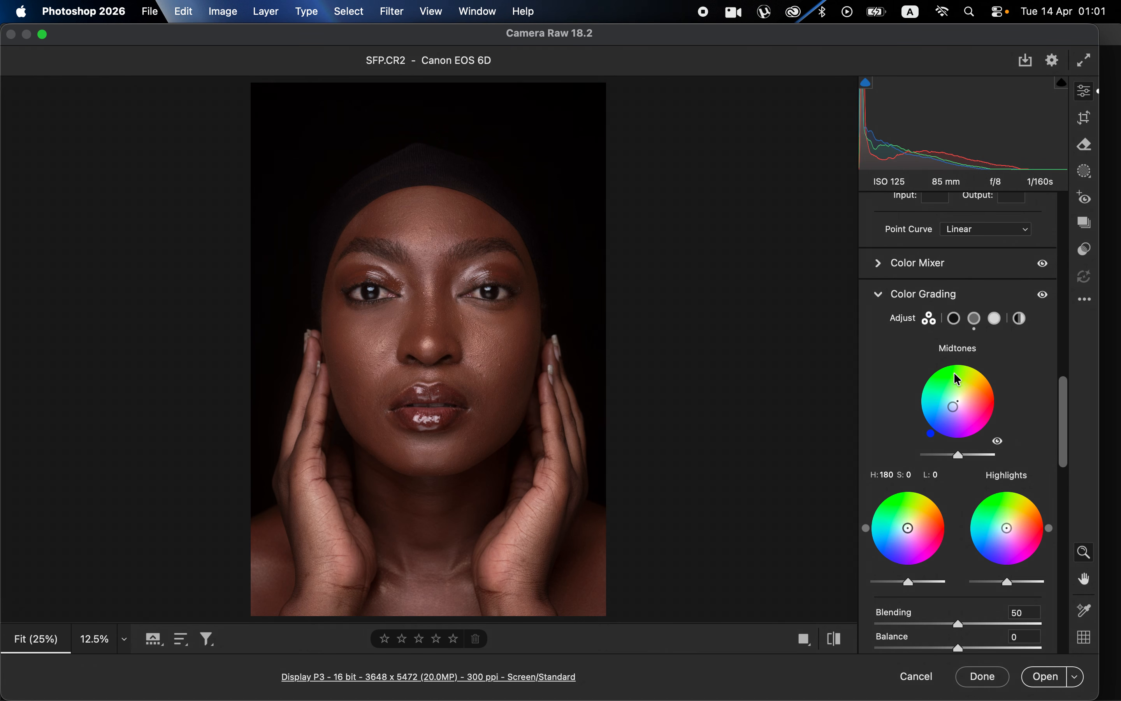
{"action": "left_click", "coordinate": [883, 300]}
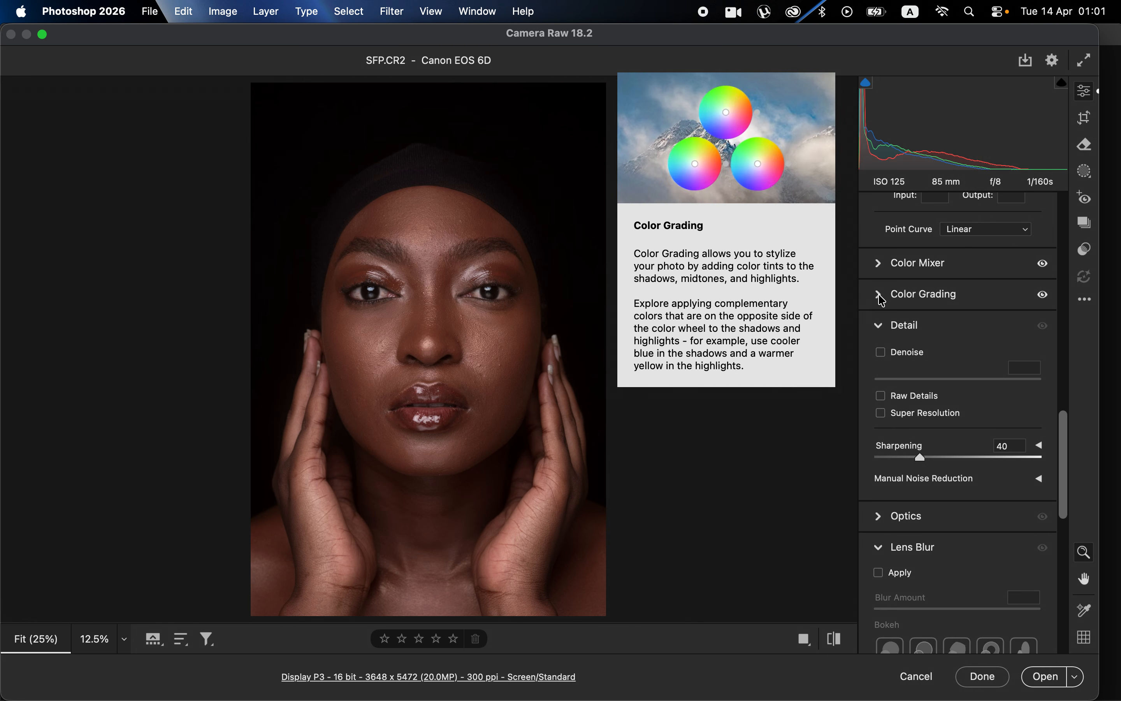
Raise the black point of the blue channel curve to output 1 at input 0
{"action": "scroll", "coordinate": [949, 324], "scroll_direction": "up", "scroll_amount": 10}
{"action": "scroll", "coordinate": [949, 324], "scroll_direction": "down", "scroll_amount": 5}
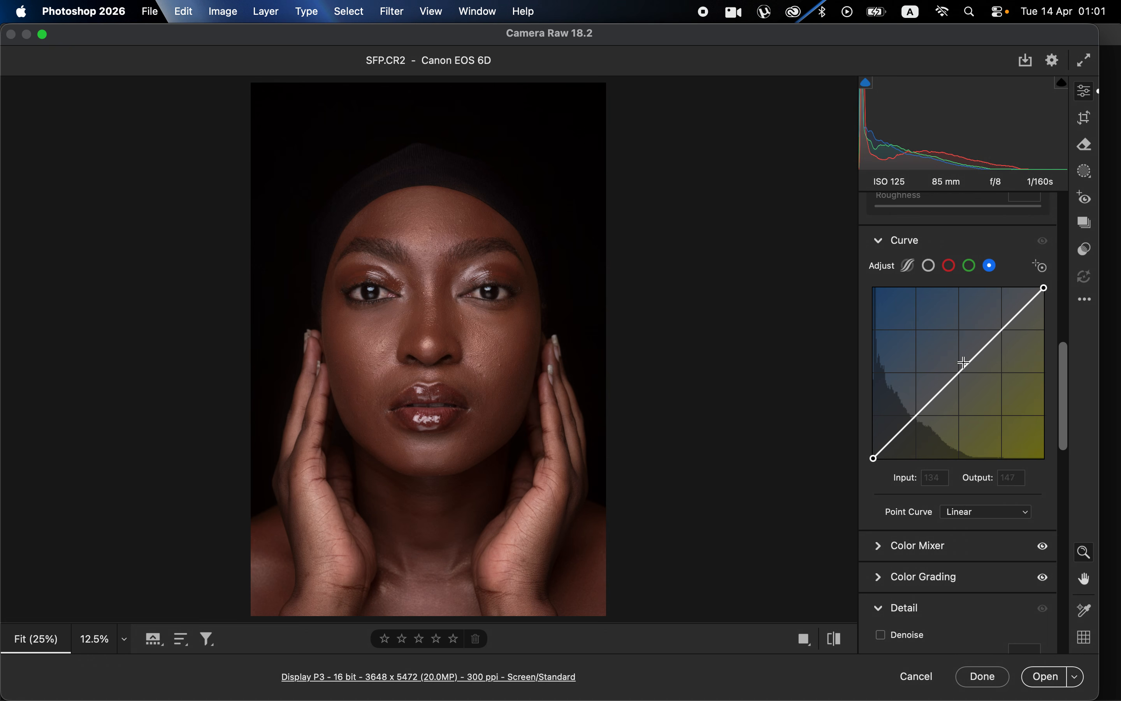
{"action": "left_click", "coordinate": [873, 458]}
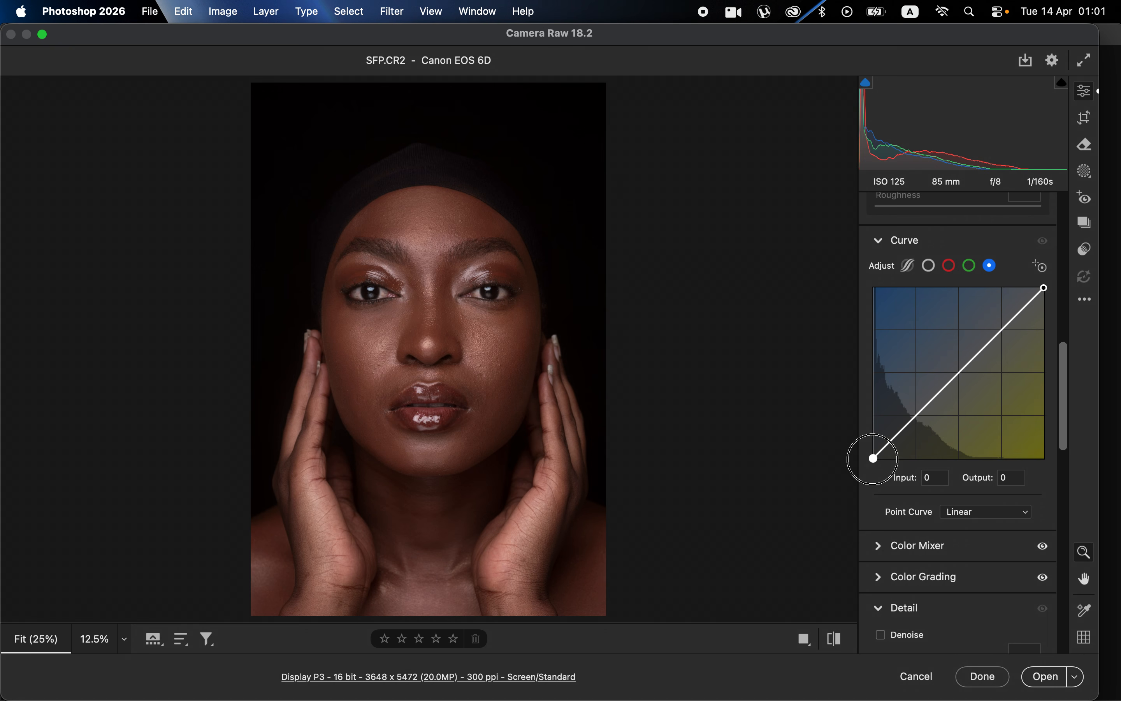
{"action": "left_click_drag", "start_coordinate": [873, 459], "coordinate": [869, 459]}
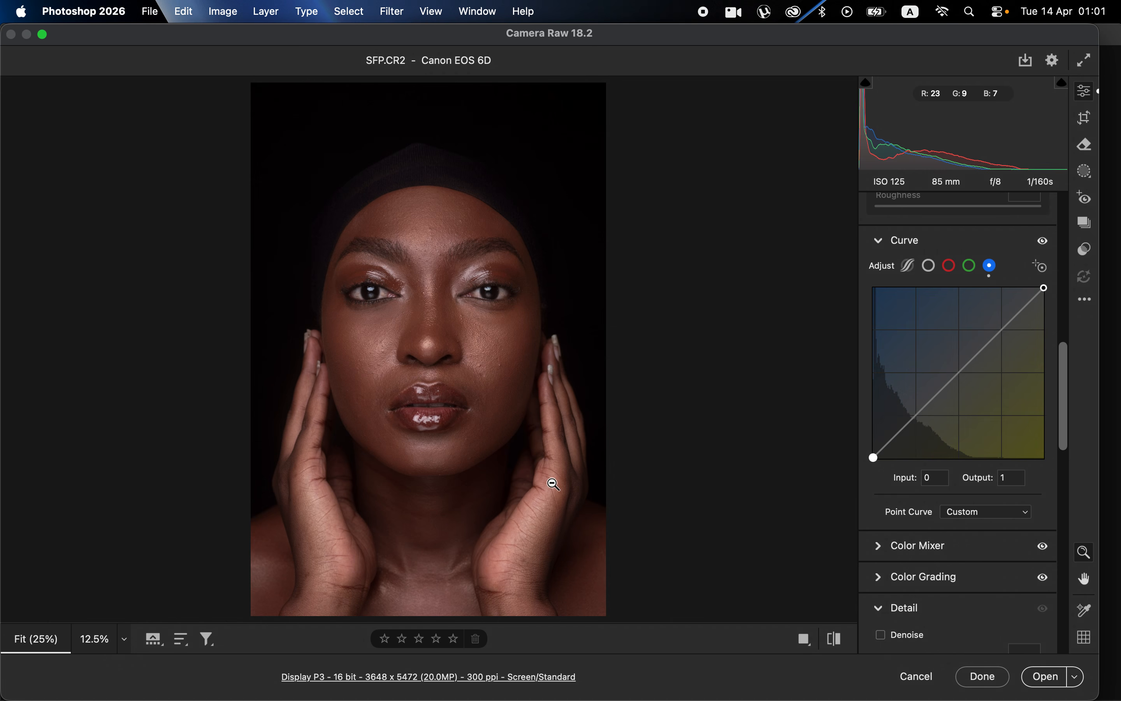
Switch repeatedly between the original and the current settings to compare the portrait before and after the blue curve change
{"action": "left_click", "coordinate": [827, 638]}
{"action": "left_click", "coordinate": [827, 638]}
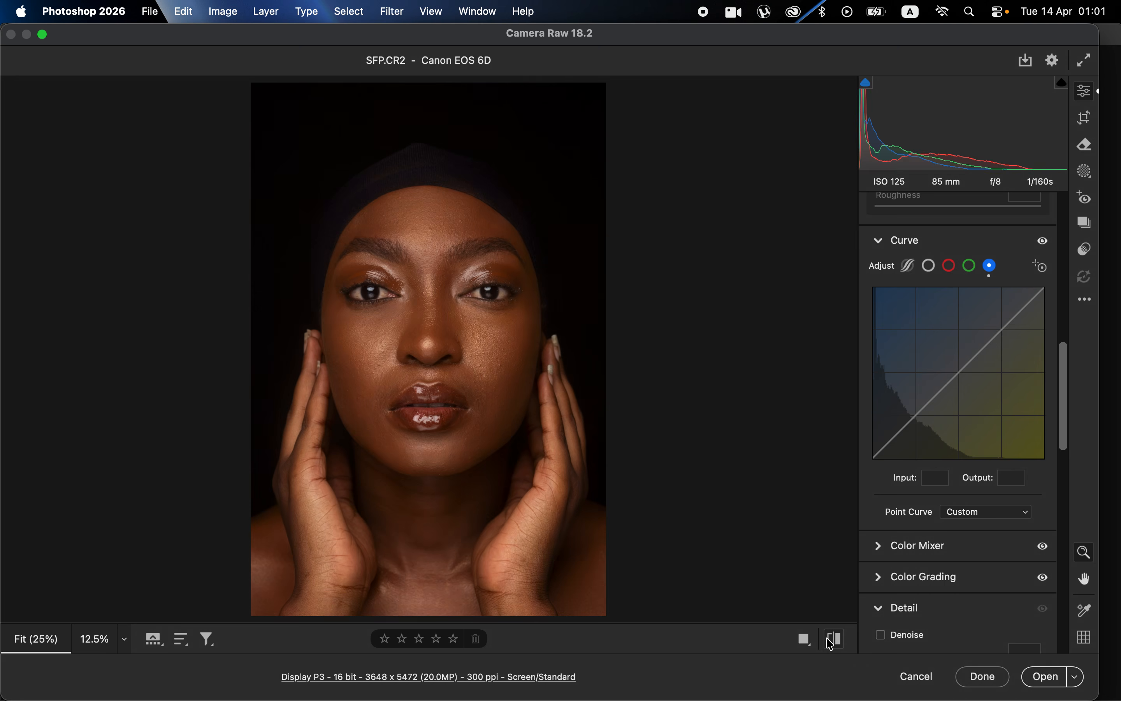
{"action": "left_click", "coordinate": [826, 638]}
{"action": "left_click", "coordinate": [827, 639]}
{"action": "left_click", "coordinate": [827, 638]}
{"action": "left_click", "coordinate": [828, 638]}
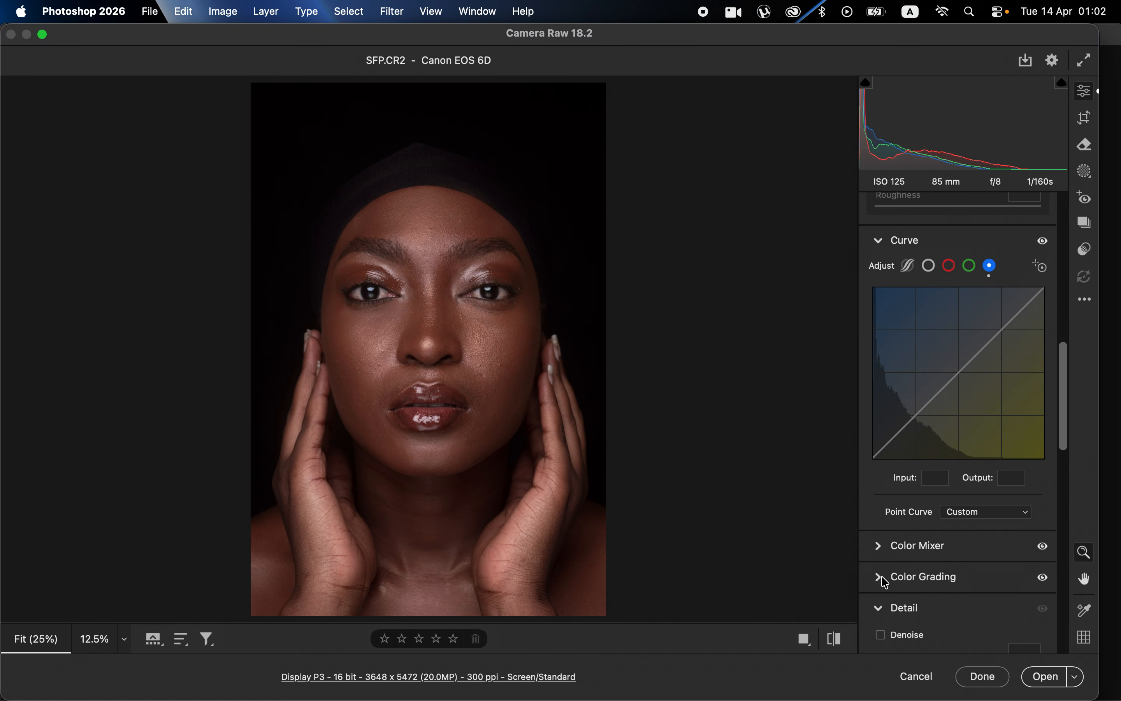
Set the Hue of the sampled skin Point Color to +4
{"action": "left_click", "coordinate": [886, 552]}
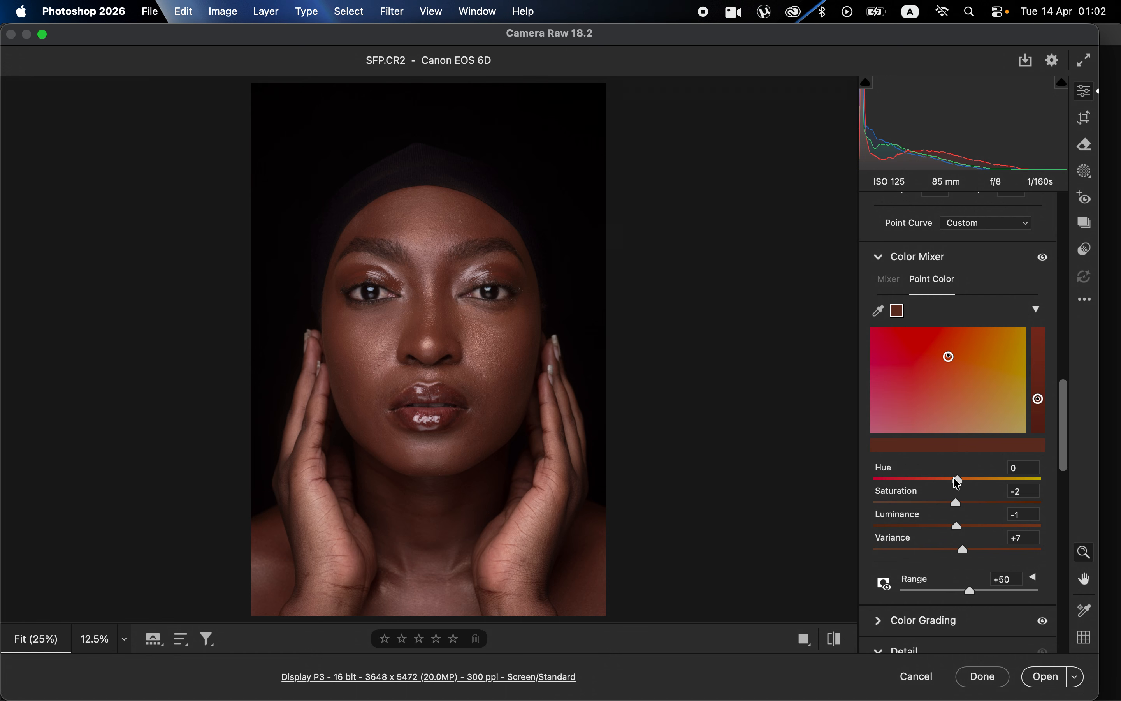
{"action": "left_click_drag", "start_coordinate": [957, 480], "coordinate": [963, 483]}
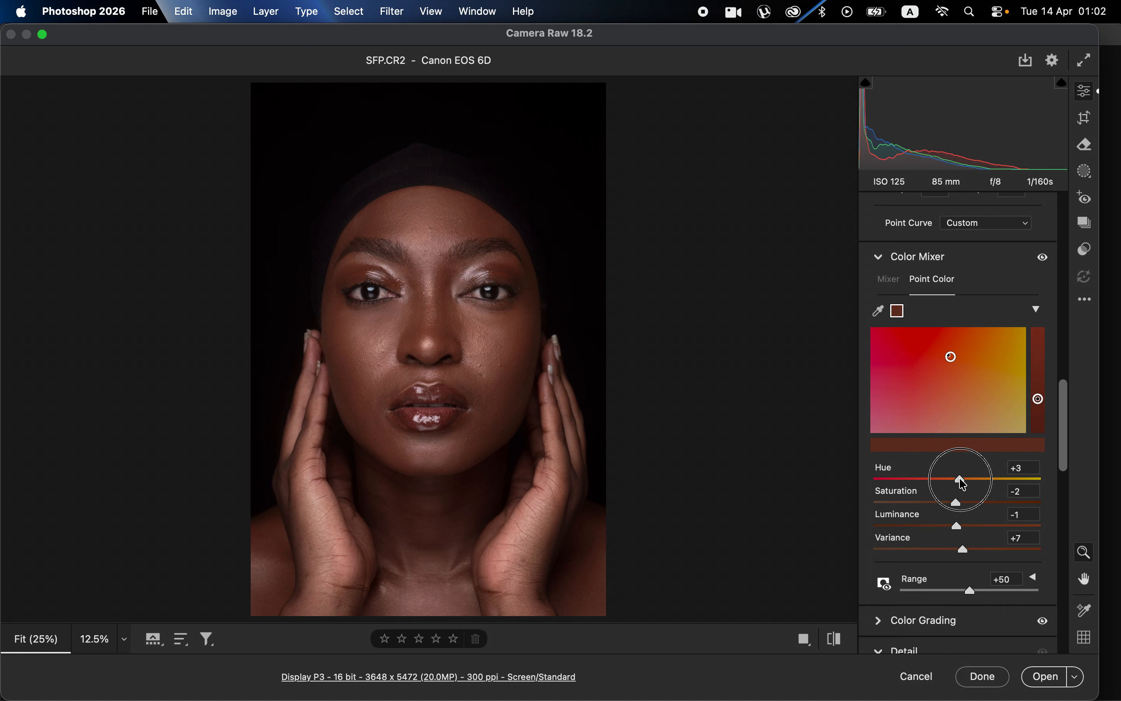
{"action": "left_click_drag", "start_coordinate": [963, 482], "coordinate": [962, 482]}
{"action": "left_click_drag", "start_coordinate": [963, 483], "coordinate": [964, 483]}
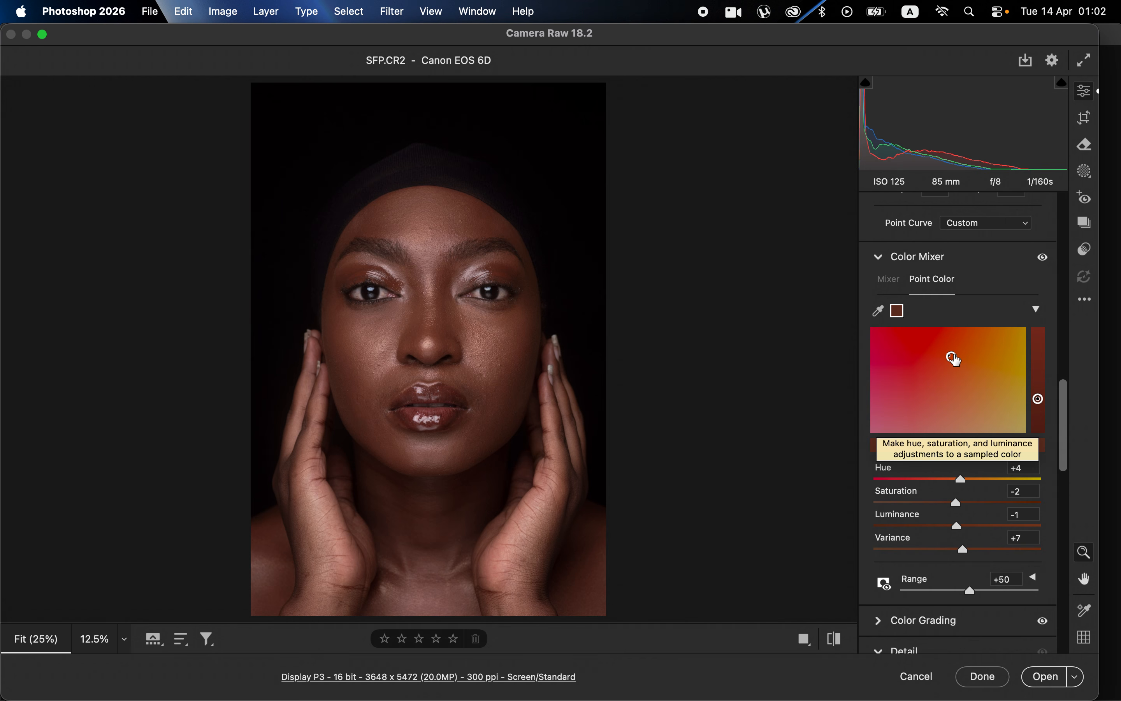
Compare the original portrait with the current grade, including the shifted skin hue, by toggling the before and after views
{"action": "left_click", "coordinate": [836, 640]}
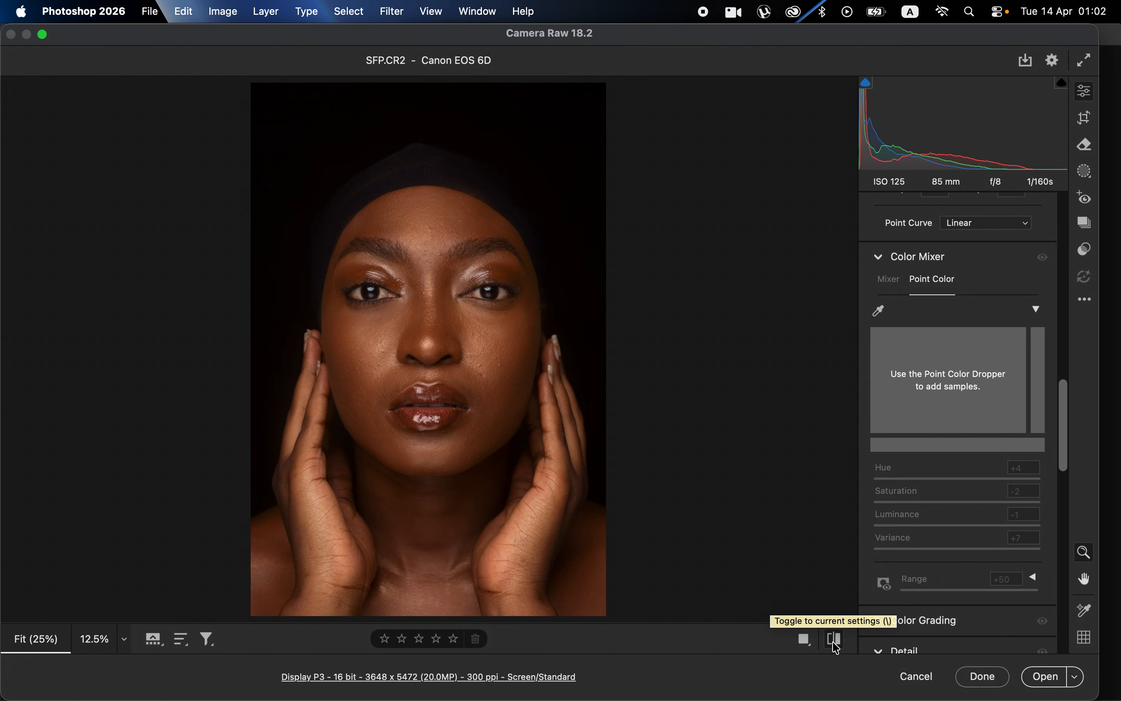
{"action": "left_click", "coordinate": [836, 644]}
{"action": "left_click", "coordinate": [837, 644]}
{"action": "left_click", "coordinate": [837, 644]}
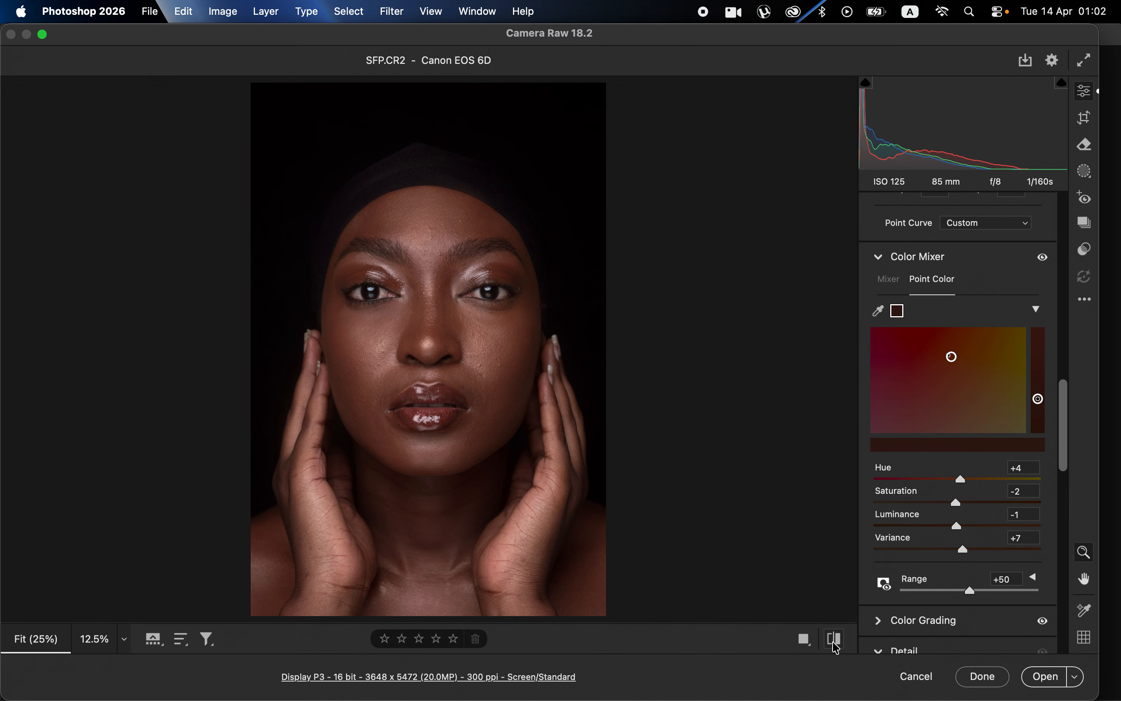
{"action": "left_click", "coordinate": [835, 641]}
{"action": "left_click", "coordinate": [836, 647]}
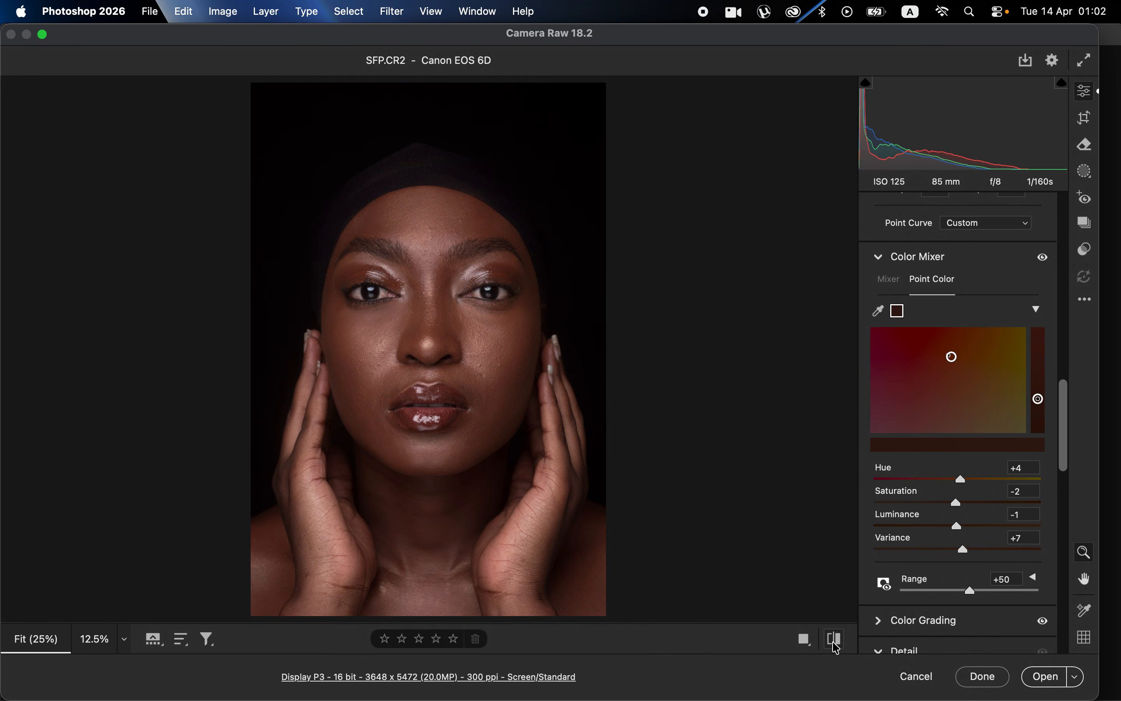